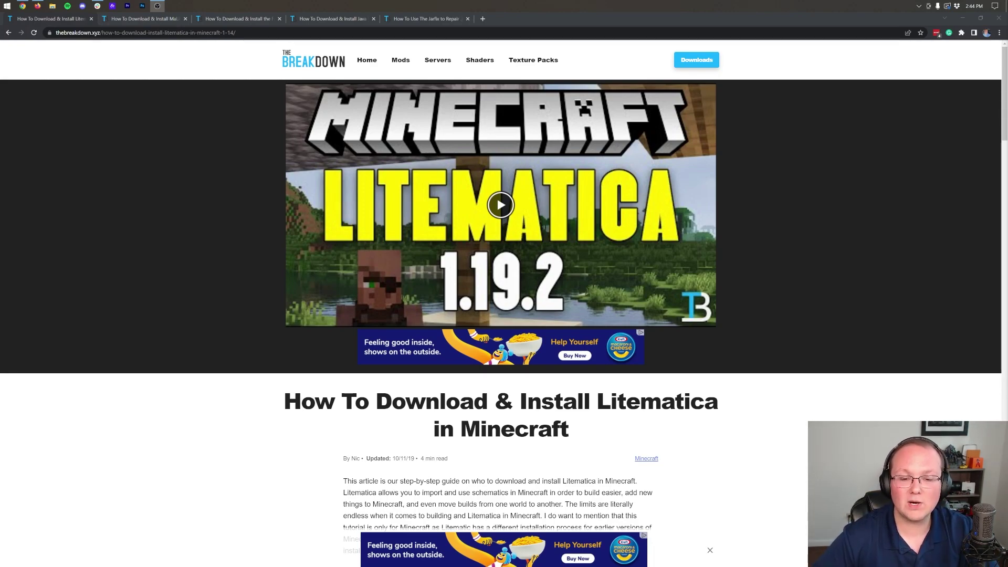
Read through the Litematica guide's intro and open the mod's download page from it
{"action": "scroll", "coordinate": [593, 291], "scroll_direction": "down", "scroll_amount": 3}
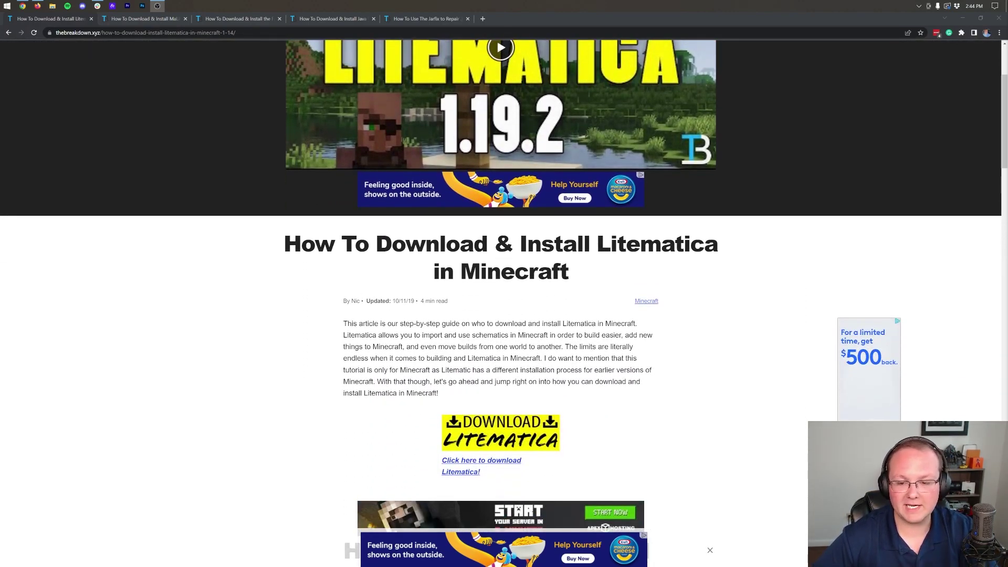
{"action": "scroll", "coordinate": [582, 237], "scroll_direction": "down", "scroll_amount": 2}
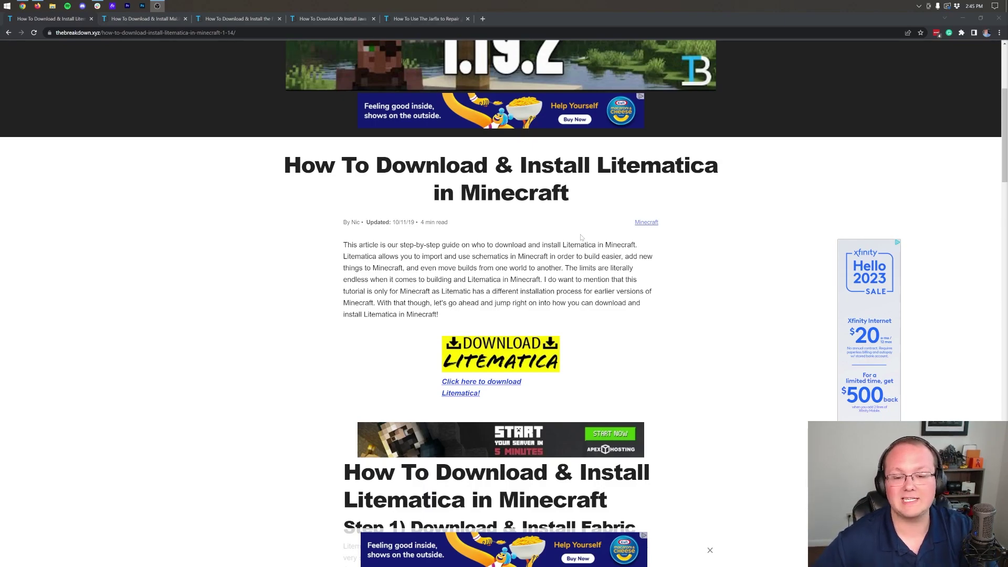
{"action": "scroll", "coordinate": [592, 354], "scroll_direction": "down", "scroll_amount": 3}
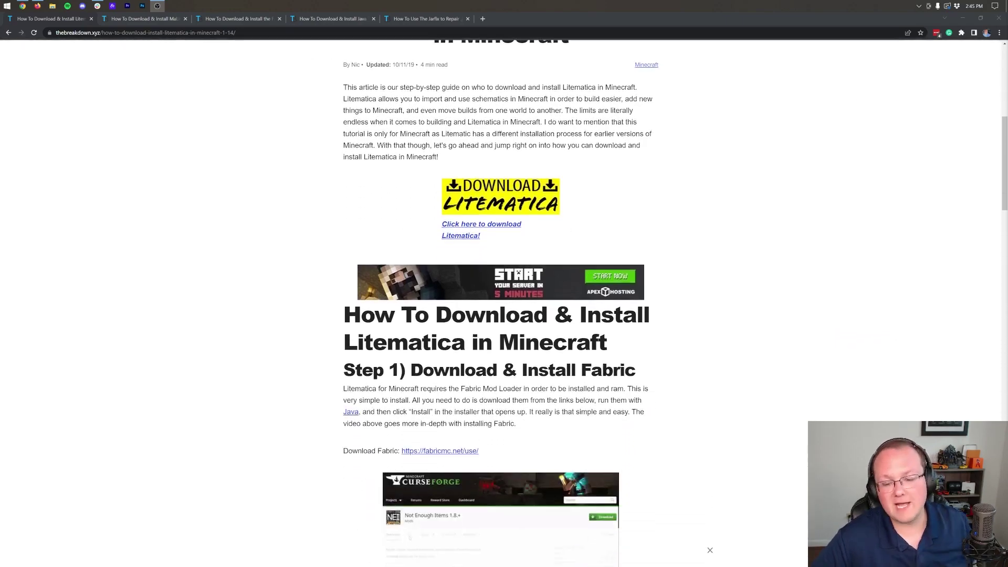
{"action": "scroll", "coordinate": [504, 303], "scroll_direction": "down", "scroll_amount": 2}
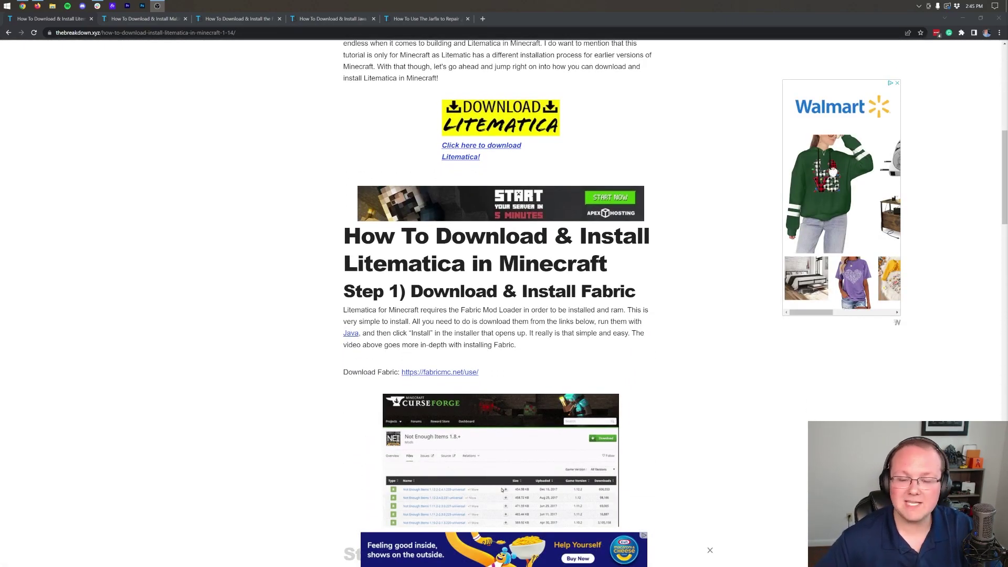
{"action": "scroll", "coordinate": [609, 369], "scroll_direction": "up", "scroll_amount": 4}
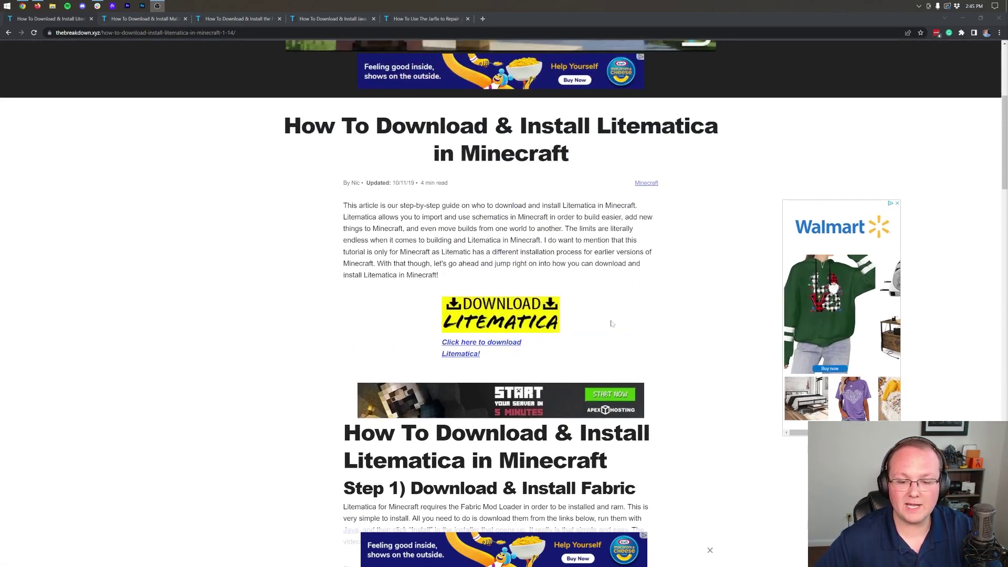
{"action": "left_click", "coordinate": [450, 322]}
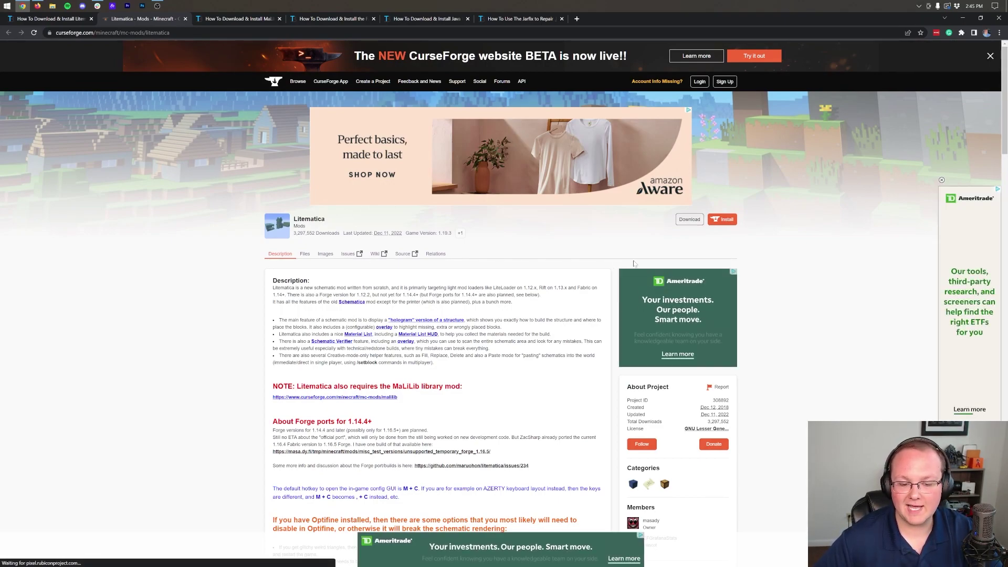
Download the Minecraft 1.19 Litematica file, litematica-fabric-1.19.3-0.13.0.jar, from the mod's recent files
{"action": "scroll", "coordinate": [662, 255], "scroll_direction": "down", "scroll_amount": 3}
{"action": "scroll", "coordinate": [663, 243], "scroll_direction": "down", "scroll_amount": 3}
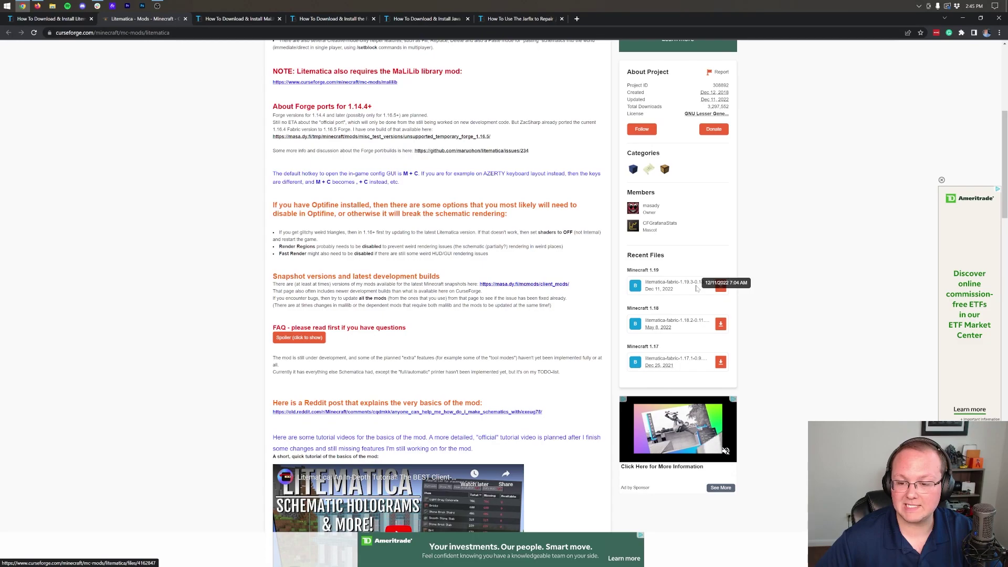
{"action": "left_click", "coordinate": [722, 286]}
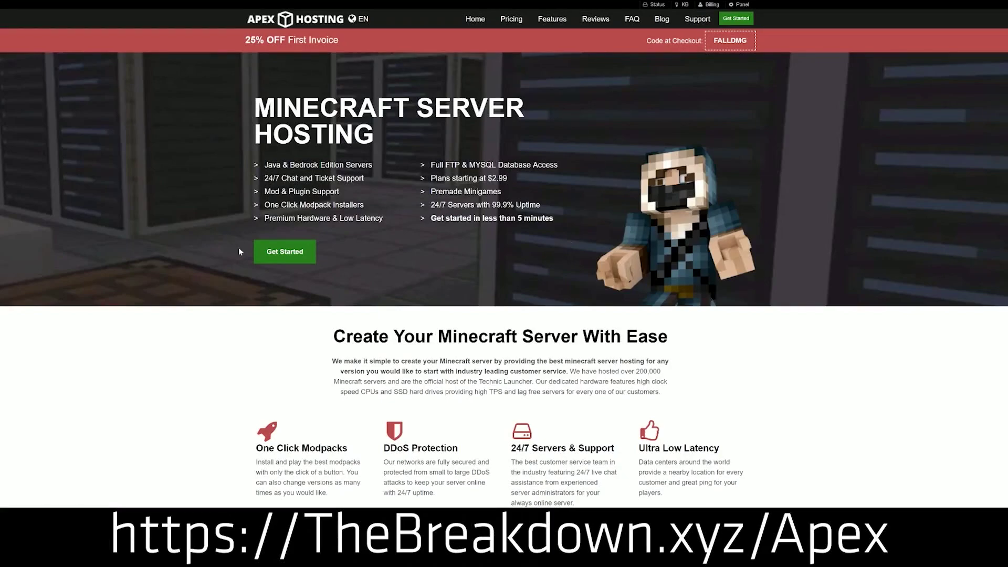
Review the feature descriptions on the Apex Hosting home page, including 24/7 support, automated backups and instant setup
{"action": "scroll", "coordinate": [290, 254], "scroll_direction": "down", "scroll_amount": 4}
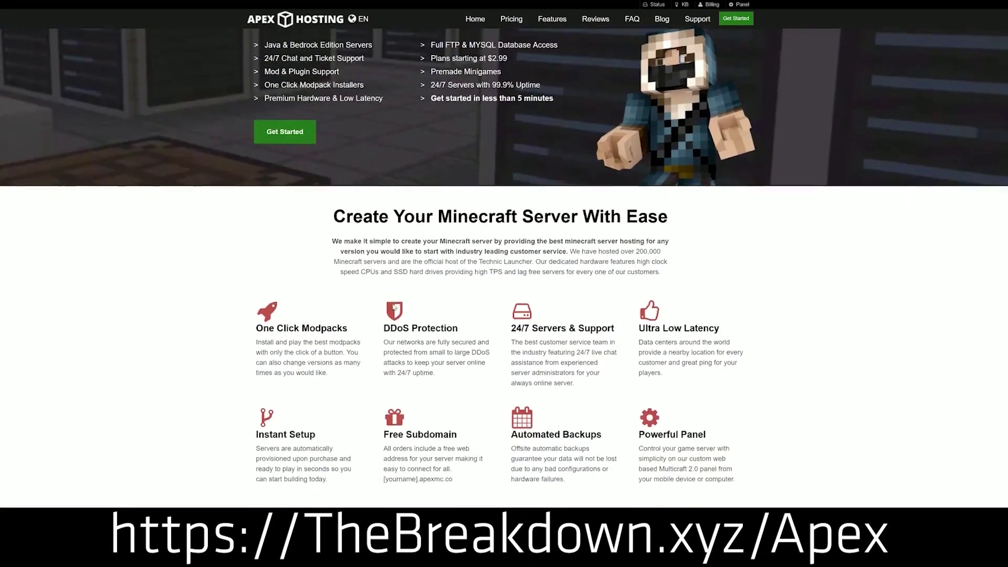
{"action": "left_click_drag", "start_coordinate": [256, 235], "coordinate": [618, 239]}
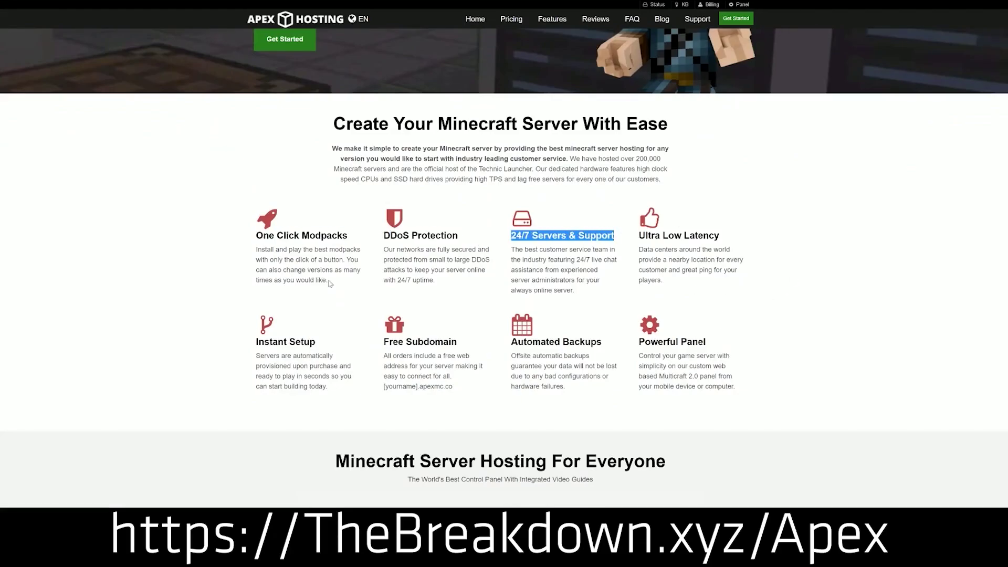
{"action": "left_click_drag", "start_coordinate": [509, 343], "coordinate": [631, 342]}
{"action": "left_click", "coordinate": [486, 344]}
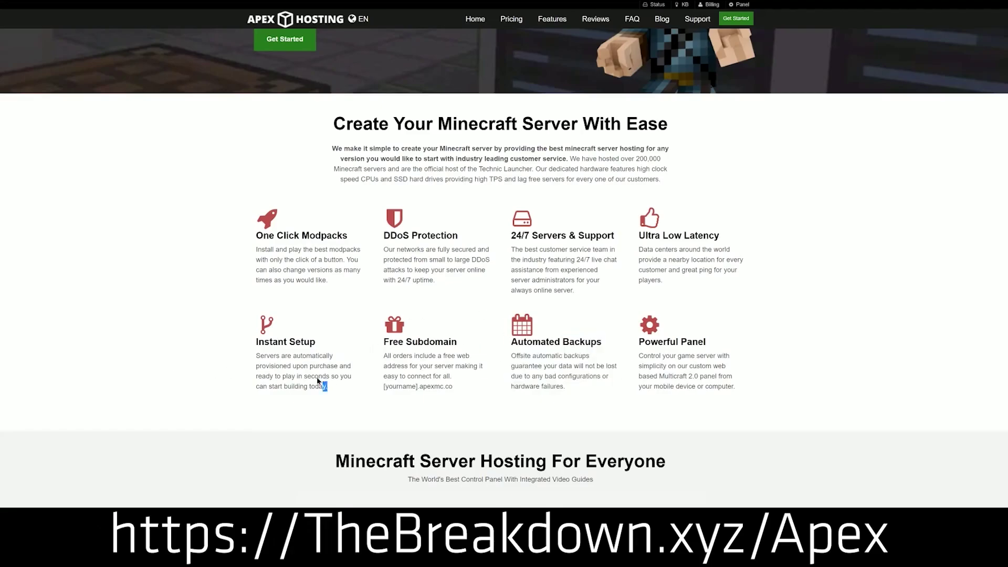
{"action": "left_click_drag", "start_coordinate": [327, 387], "coordinate": [255, 342]}
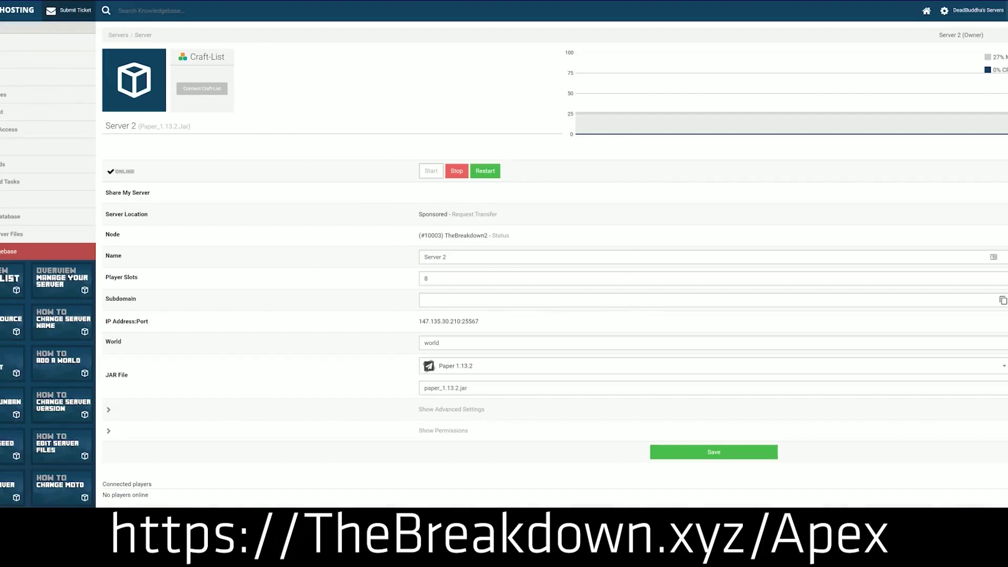
Browse the Minecraft versions and server types available as the JAR file for Server 2
{"action": "left_click", "coordinate": [476, 372]}
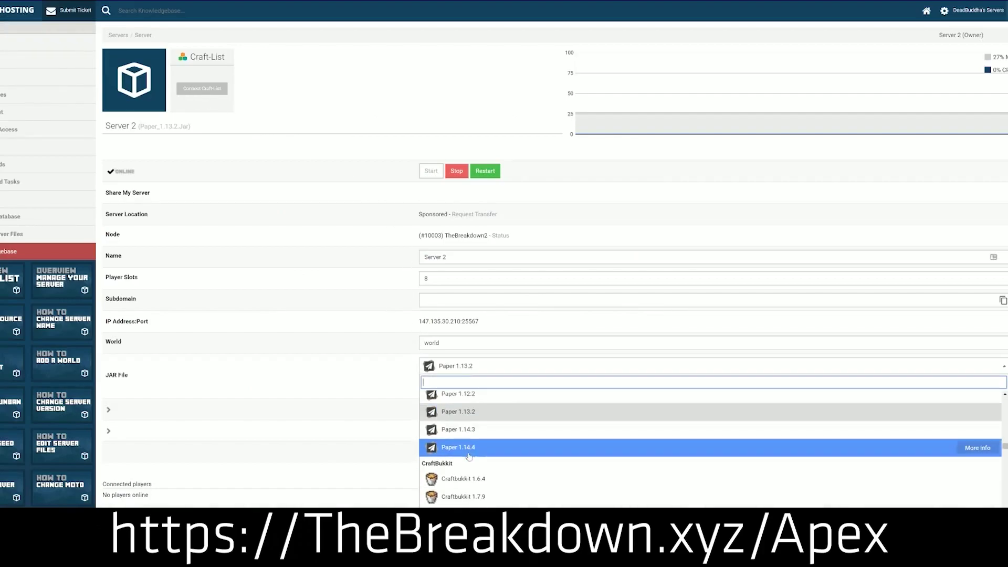
{"action": "scroll", "coordinate": [469, 420], "scroll_direction": "down", "scroll_amount": 2}
{"action": "scroll", "coordinate": [469, 457], "scroll_direction": "up", "scroll_amount": 3}
{"action": "scroll", "coordinate": [469, 452], "scroll_direction": "up", "scroll_amount": 3}
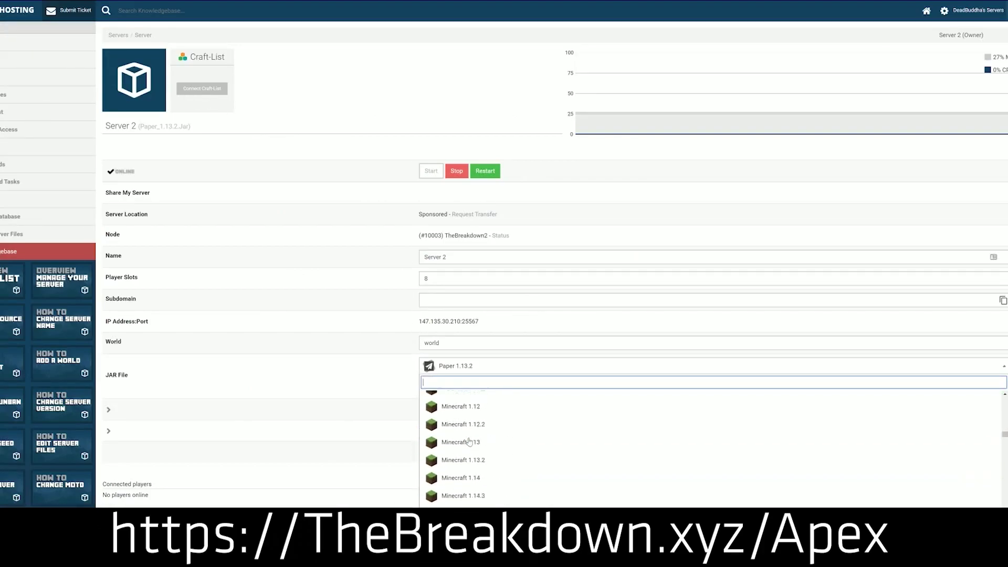
{"action": "scroll", "coordinate": [471, 451], "scroll_direction": "up", "scroll_amount": 3}
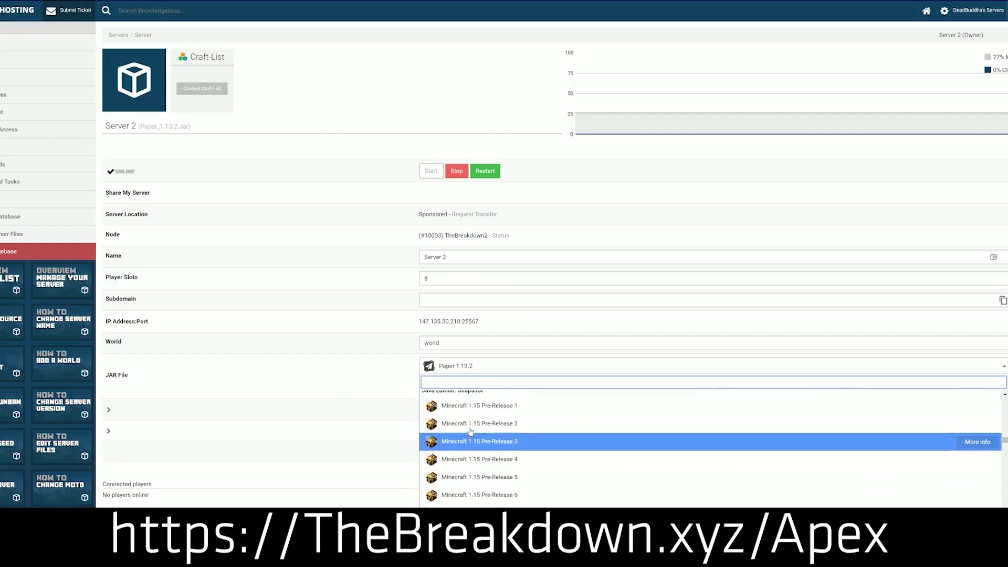
{"action": "scroll", "coordinate": [468, 456], "scroll_direction": "down", "scroll_amount": 1}
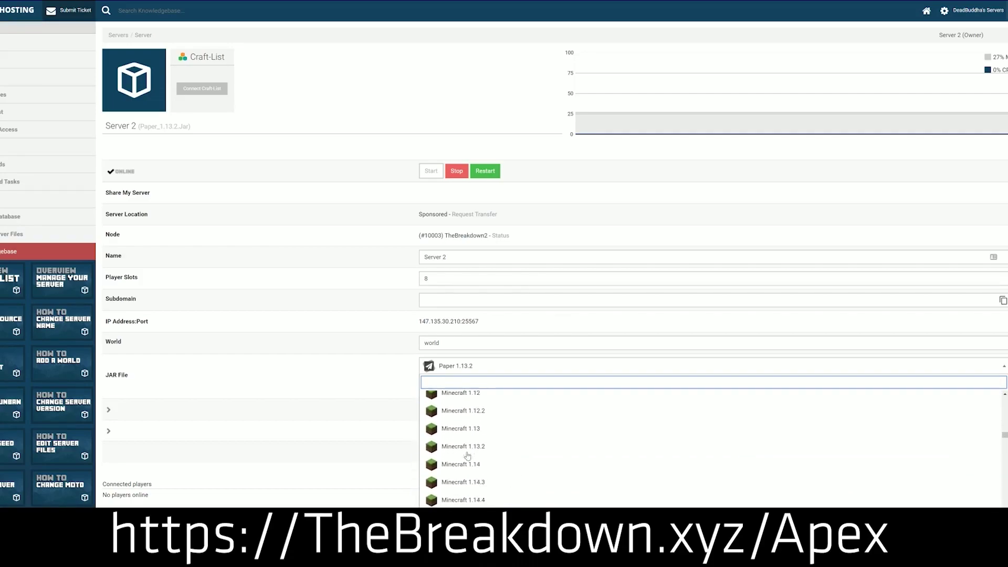
{"action": "scroll", "coordinate": [475, 459], "scroll_direction": "up", "scroll_amount": 1}
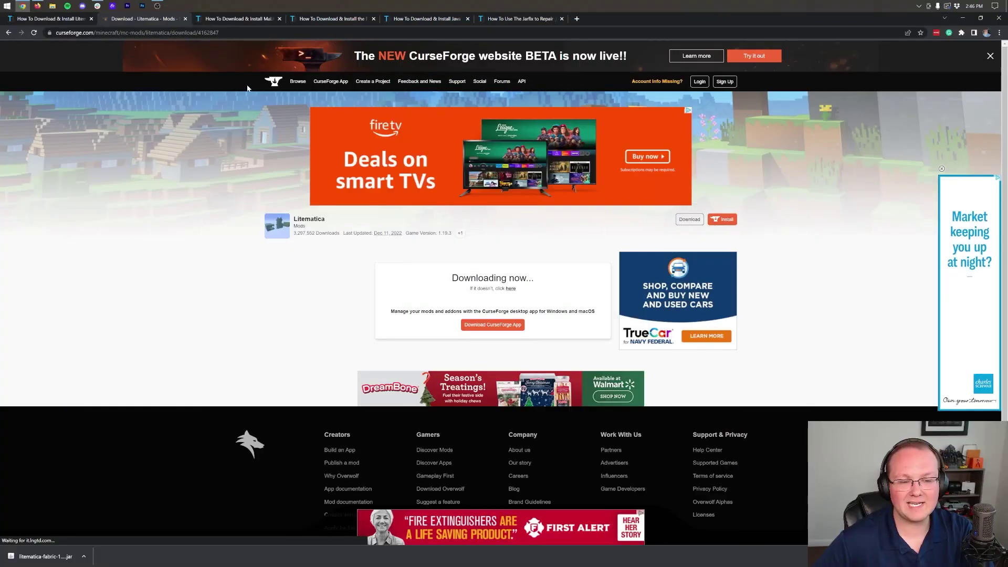
Open the MaLiLib download page from its guide and download malilib-fabric-1.19.3-0.14.0.jar
{"action": "left_click", "coordinate": [232, 20]}
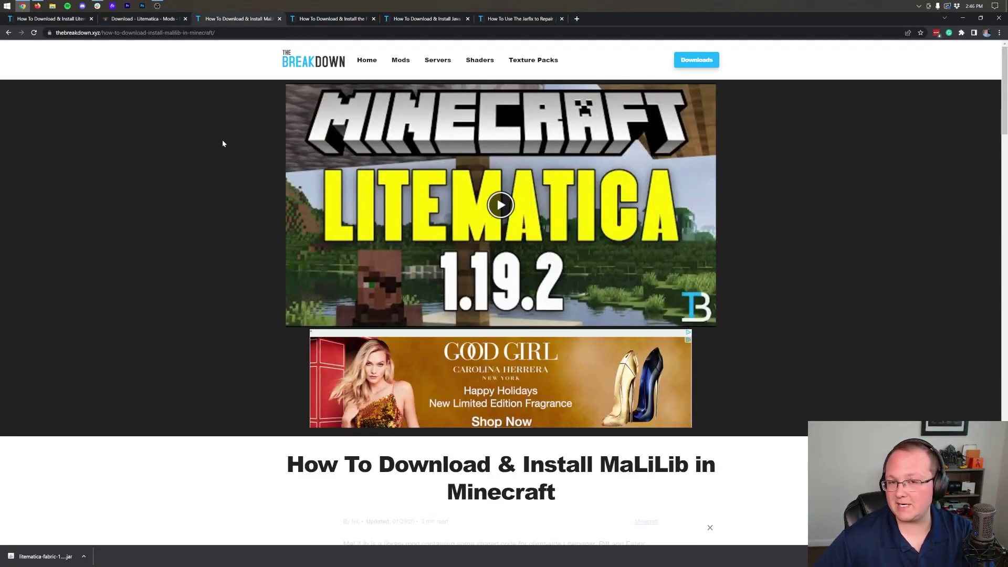
{"action": "scroll", "coordinate": [222, 144], "scroll_direction": "down", "scroll_amount": 5}
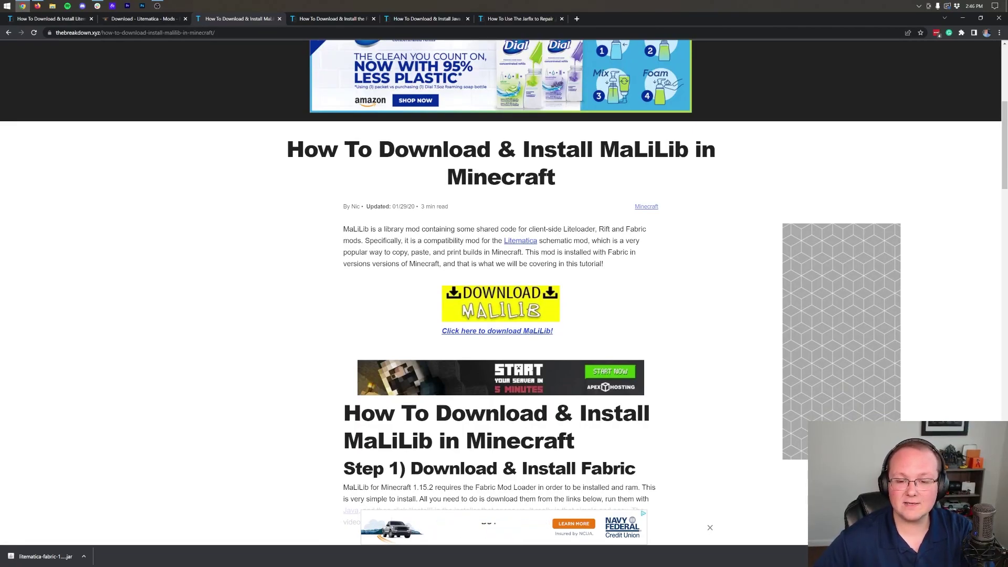
{"action": "scroll", "coordinate": [552, 165], "scroll_direction": "down", "scroll_amount": 1}
{"action": "scroll", "coordinate": [552, 165], "scroll_direction": "down", "scroll_amount": 1}
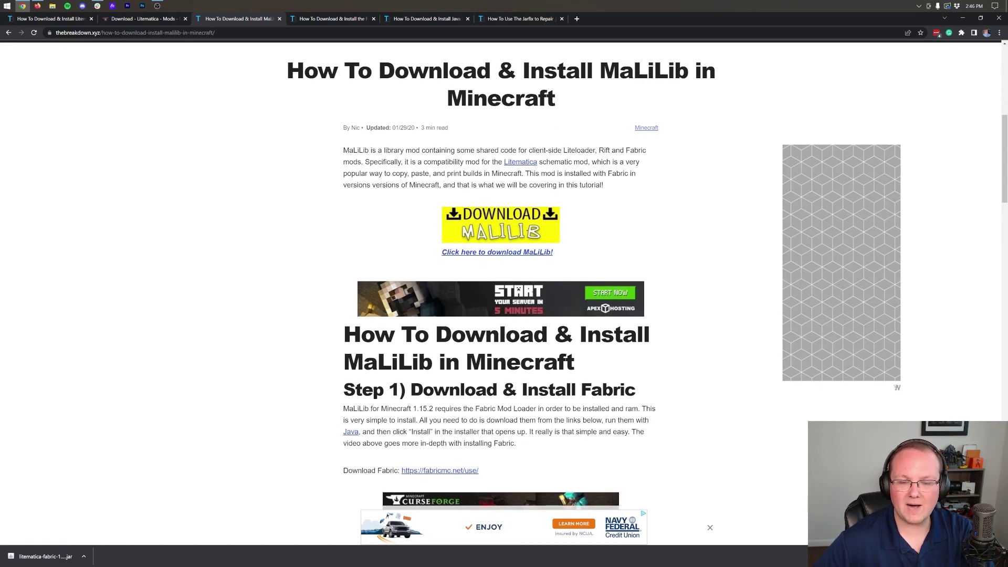
{"action": "left_click", "coordinate": [490, 229]}
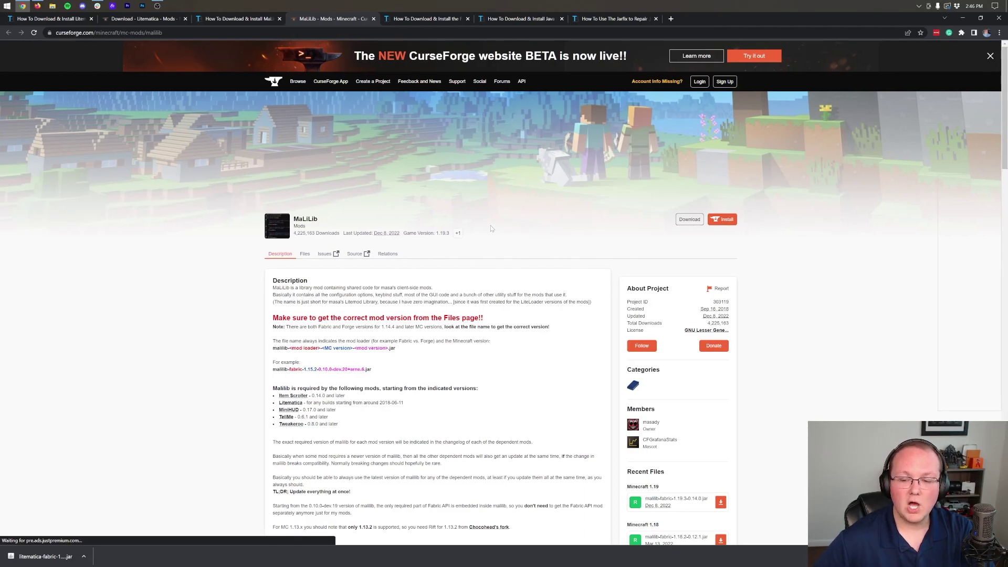
{"action": "scroll", "coordinate": [600, 233], "scroll_direction": "down", "scroll_amount": 6}
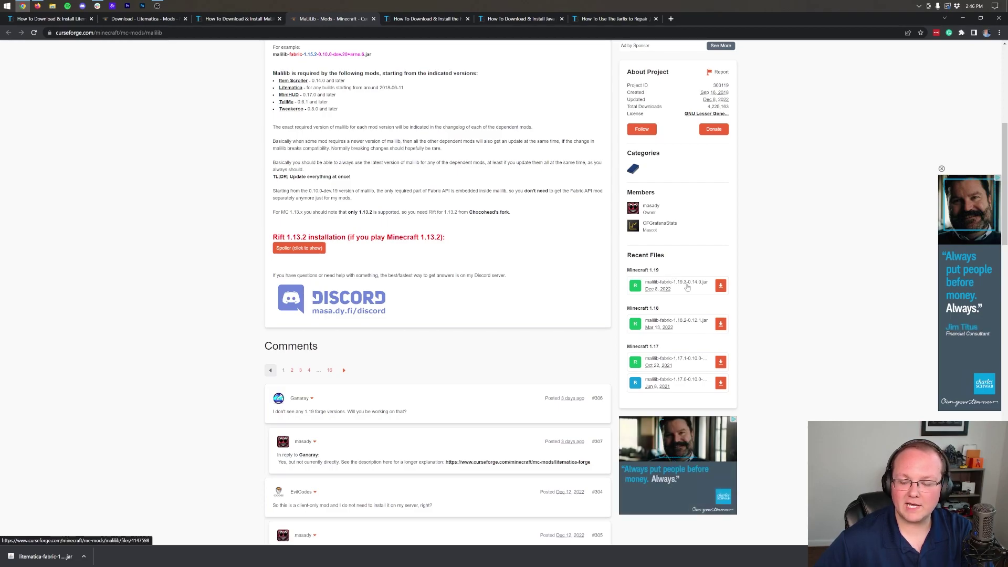
{"action": "left_click", "coordinate": [720, 285]}
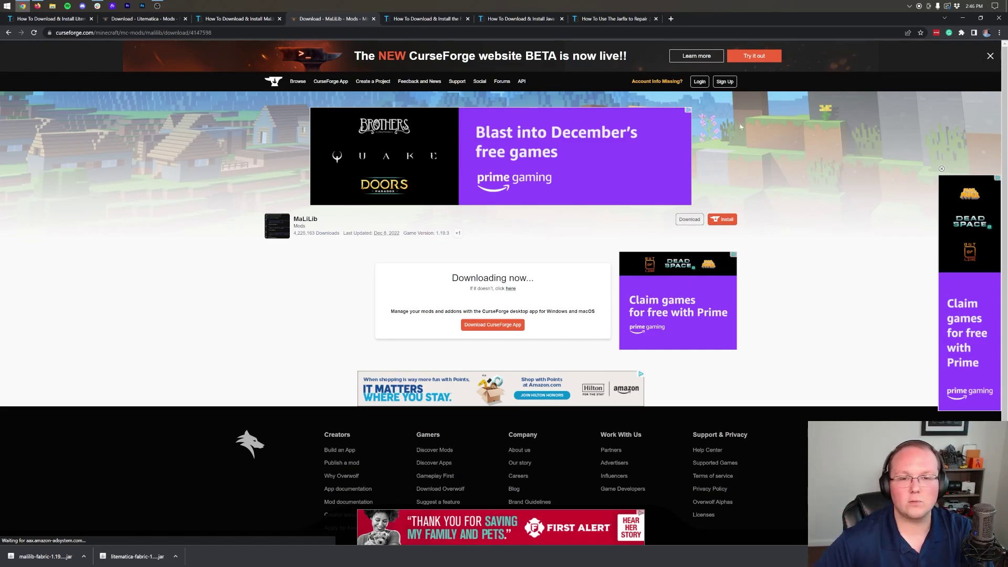
Open the Fabric download page from the Fabric Mod Loader guide and download the universal jar installer
{"action": "left_click", "coordinate": [427, 19]}
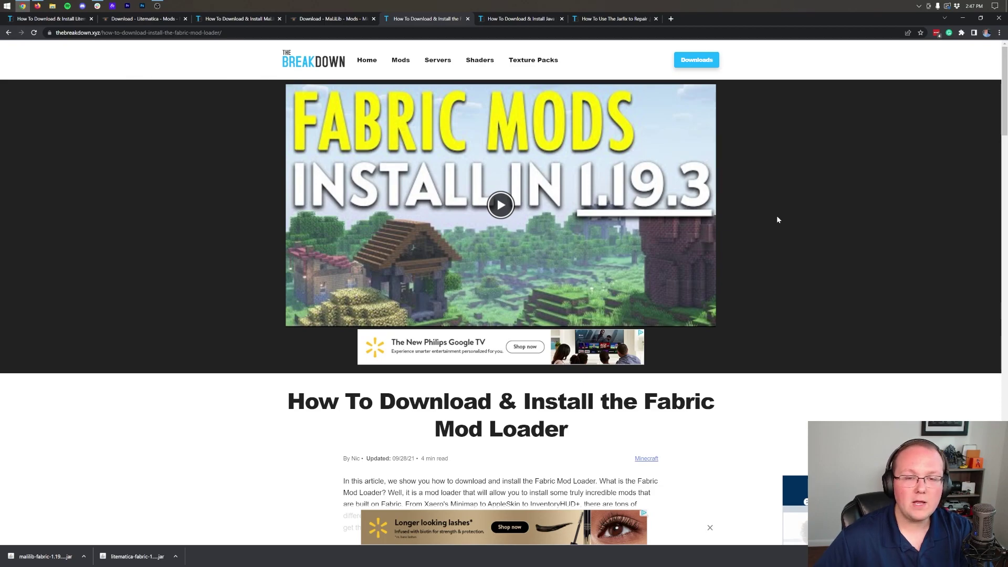
{"action": "scroll", "coordinate": [778, 219], "scroll_direction": "down", "scroll_amount": 5}
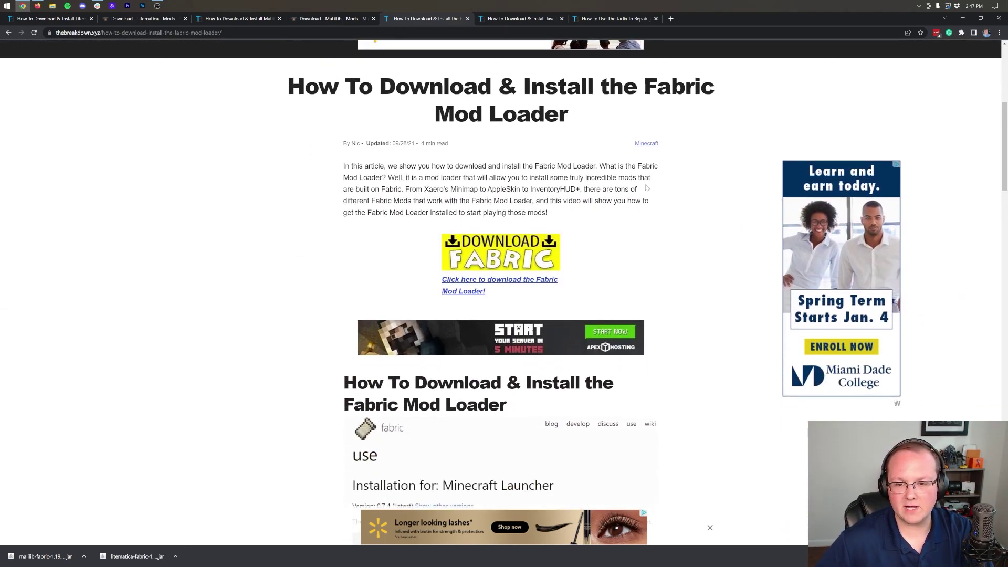
{"action": "left_click", "coordinate": [494, 256]}
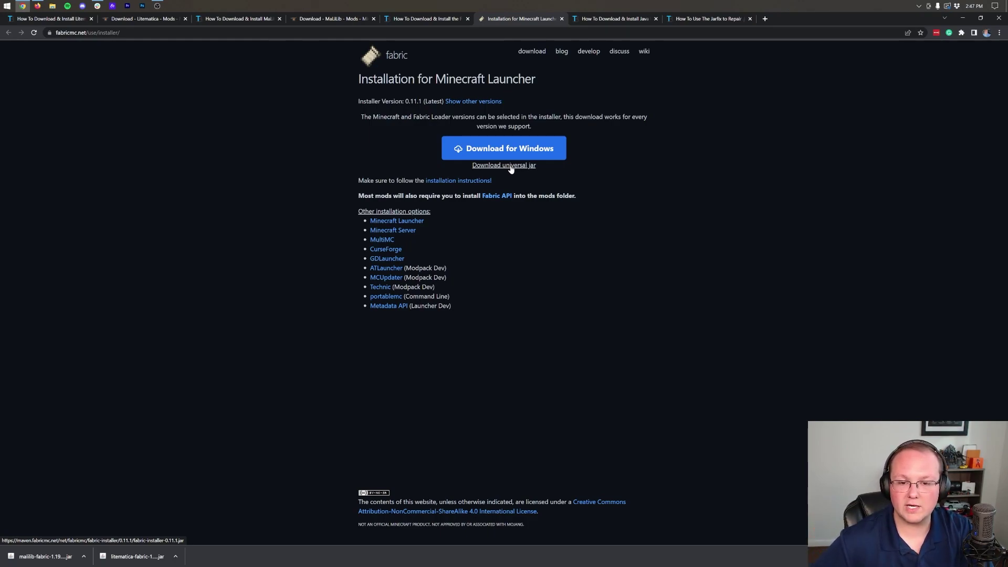
{"action": "left_click", "coordinate": [510, 166]}
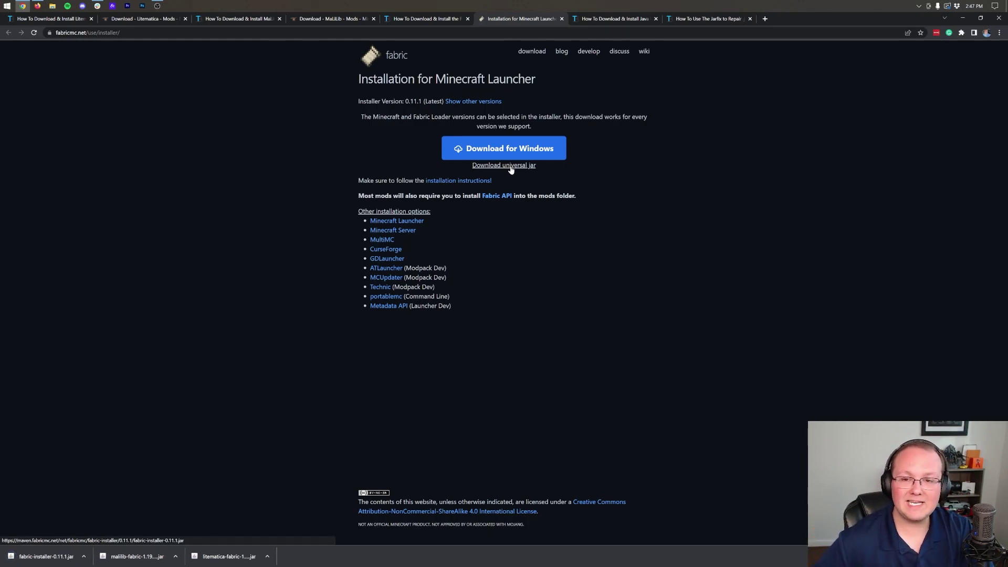
Minimize the browser, open the Downloads folder in File Explorer and select fabric-installer-0.11.1.jar
{"action": "left_click", "coordinate": [605, 20]}
{"action": "left_click", "coordinate": [964, 18]}
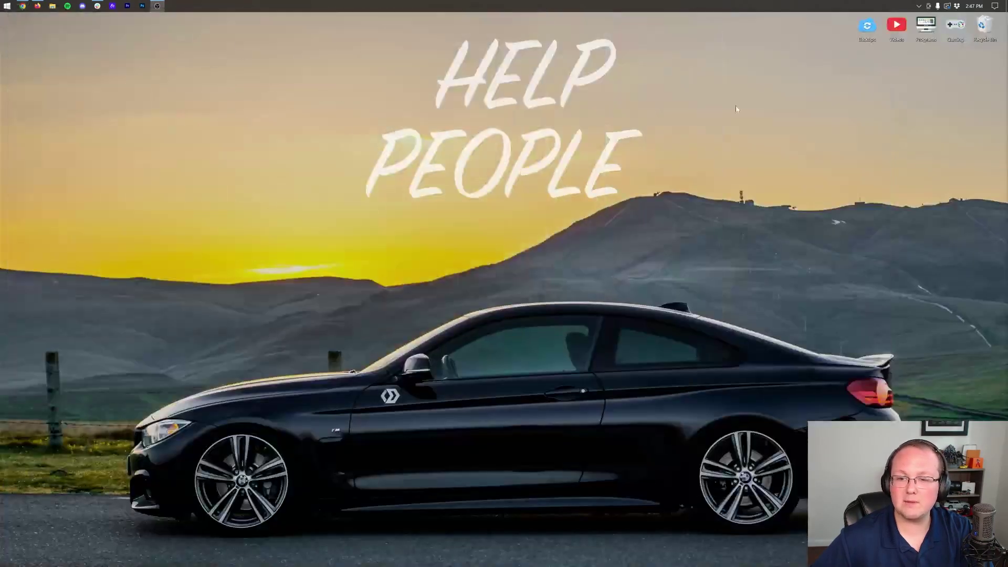
{"action": "left_click", "coordinate": [1, 3]}
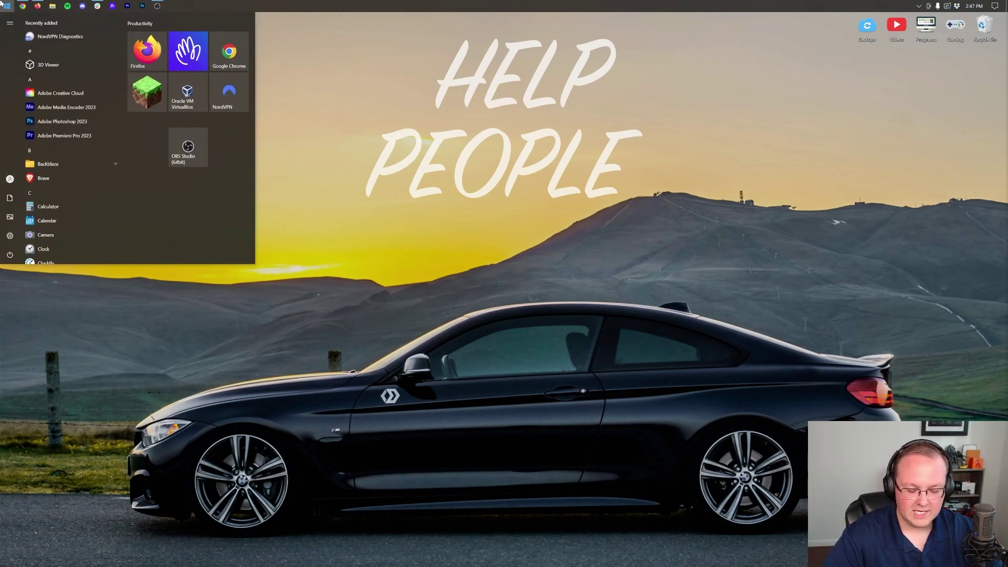
{"action": "type", "text": "down"}
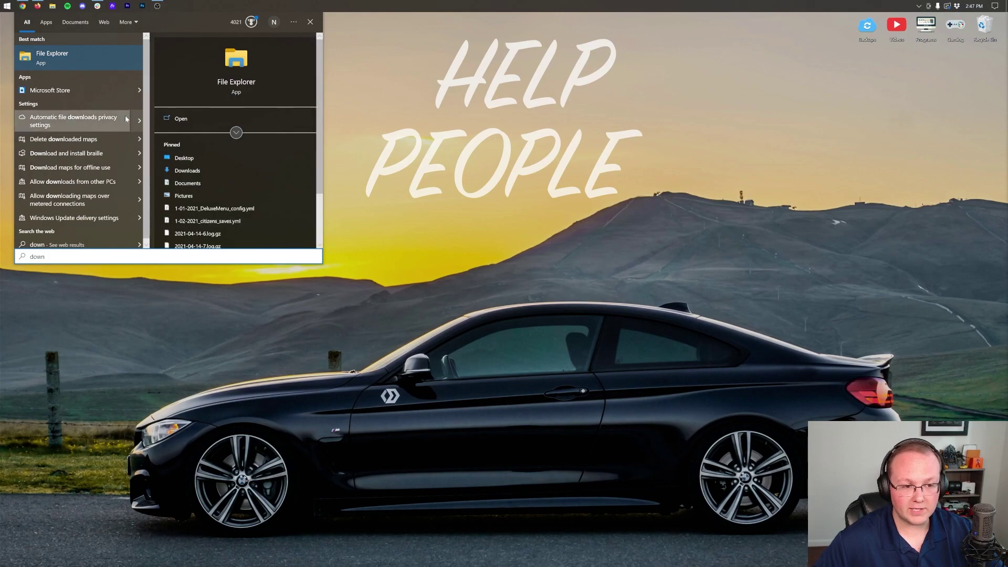
{"action": "left_click", "coordinate": [91, 55]}
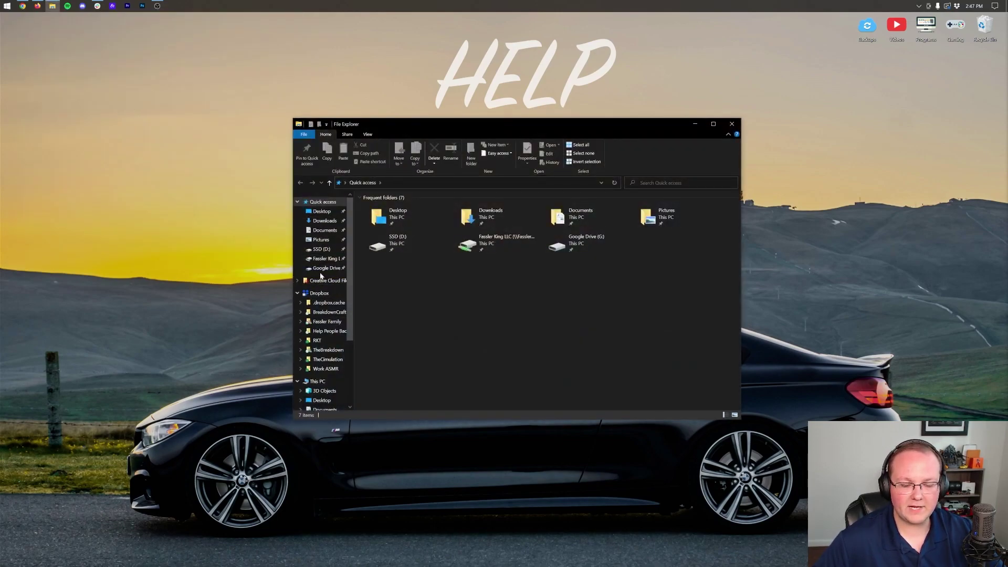
{"action": "scroll", "coordinate": [320, 276], "scroll_direction": "down", "scroll_amount": 4}
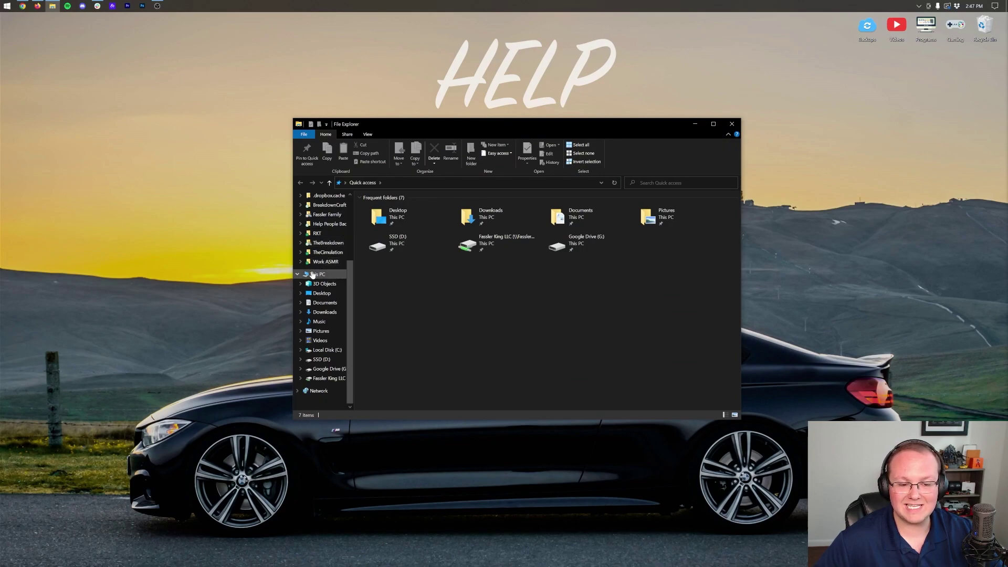
{"action": "scroll", "coordinate": [315, 294], "scroll_direction": "up", "scroll_amount": 1}
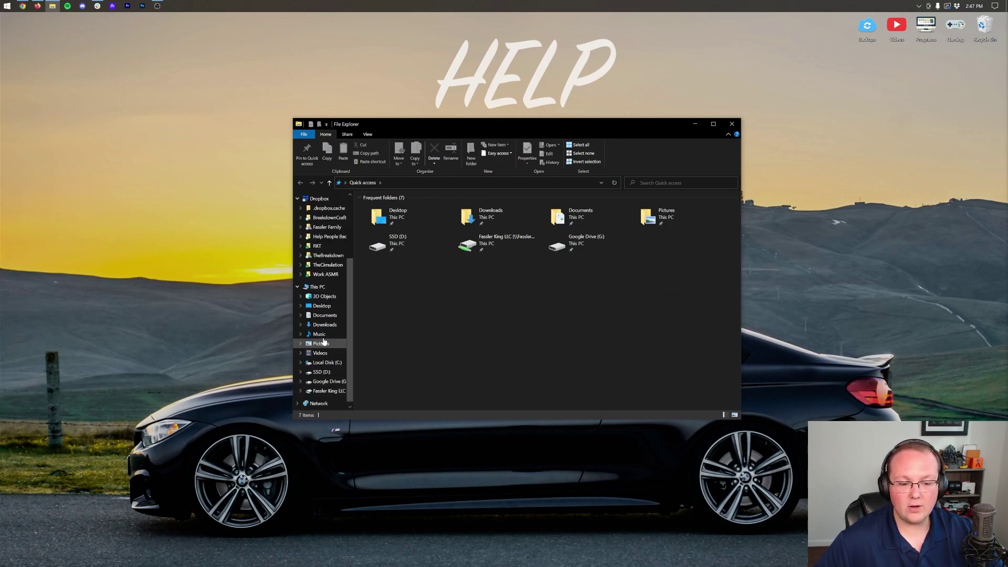
{"action": "scroll", "coordinate": [324, 340], "scroll_direction": "down", "scroll_amount": 1}
{"action": "left_click", "coordinate": [325, 313]}
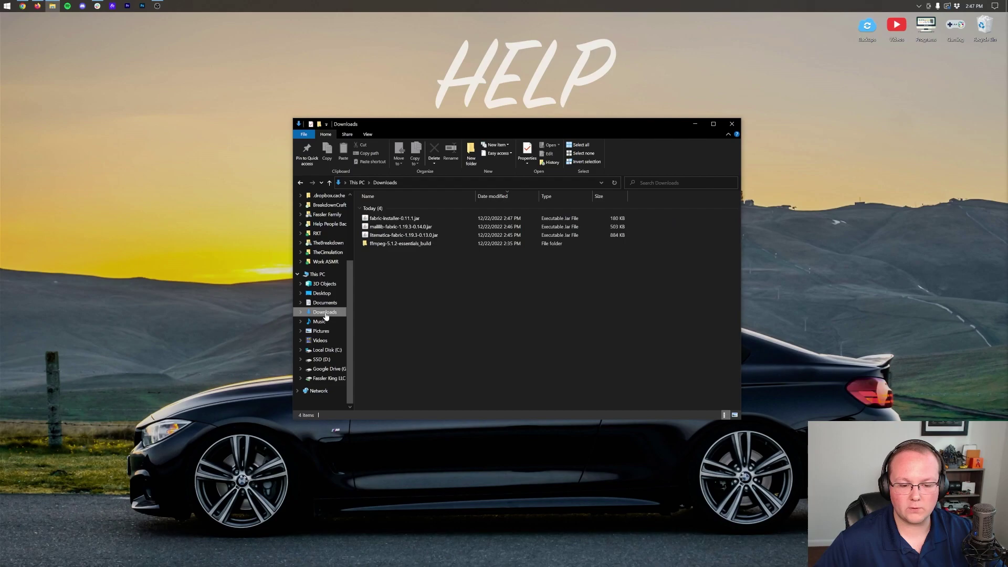
{"action": "left_click", "coordinate": [396, 227]}
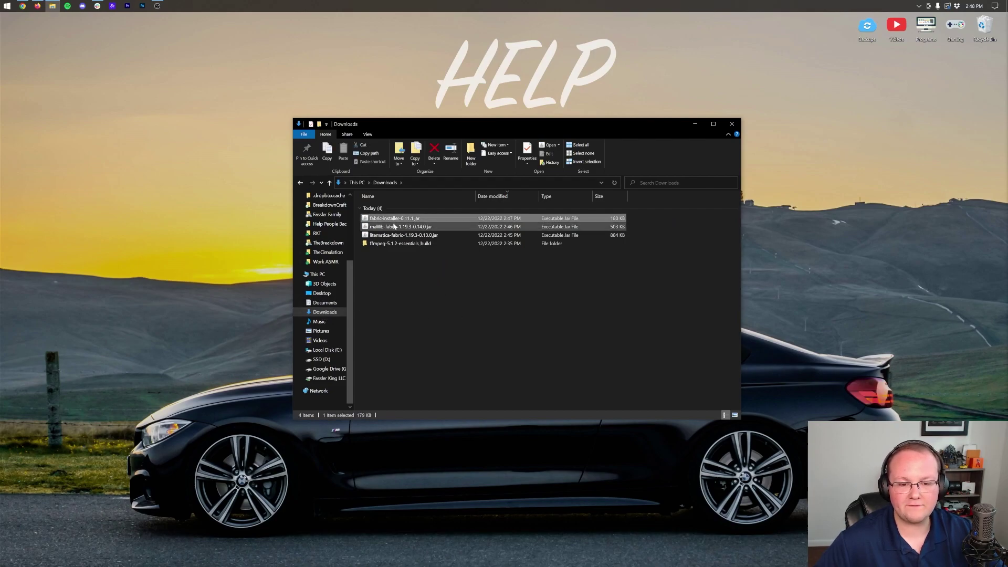
Move the Fabric installer, MaLiLib and Litematica jars from Downloads to the desktop, delete the ffmpeg folder and close the window
{"action": "left_click", "coordinate": [399, 236]}
{"action": "left_click", "coordinate": [395, 219], "text": "shift"}
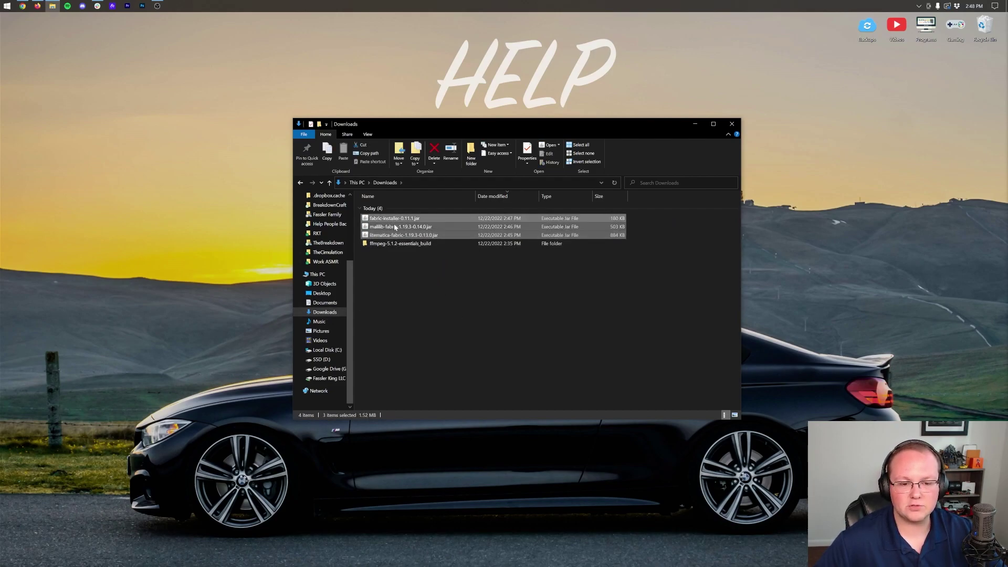
{"action": "left_click_drag", "start_coordinate": [395, 218], "coordinate": [241, 184]}
{"action": "left_click_drag", "start_coordinate": [382, 212], "coordinate": [984, 26]}
{"action": "left_click", "coordinate": [732, 123]}
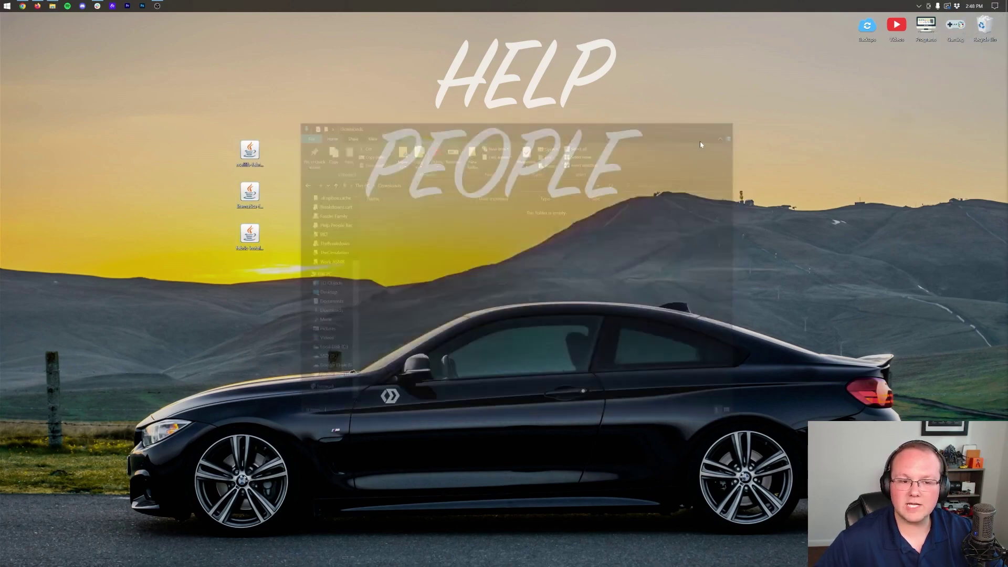
Arrange the desktop files so the Litematica and MaLiLib jars sit side by side, apart from the Fabric installer
{"action": "left_click_drag", "start_coordinate": [251, 155], "coordinate": [299, 102]}
{"action": "left_click", "coordinate": [308, 150]}
{"action": "left_click_drag", "start_coordinate": [308, 151], "coordinate": [279, 108]}
{"action": "left_click_drag", "start_coordinate": [308, 192], "coordinate": [395, 113]}
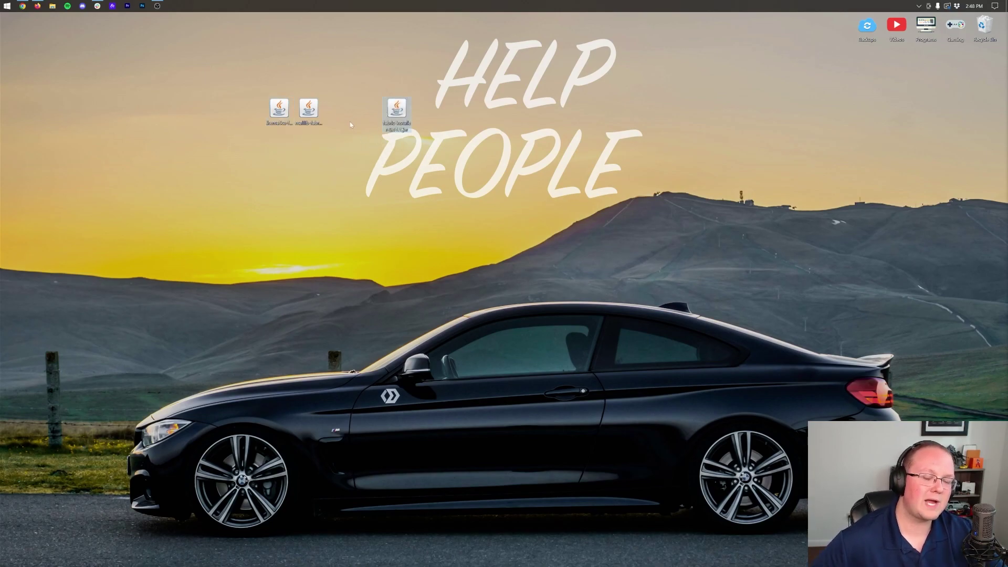
{"action": "right_click", "coordinate": [396, 101]}
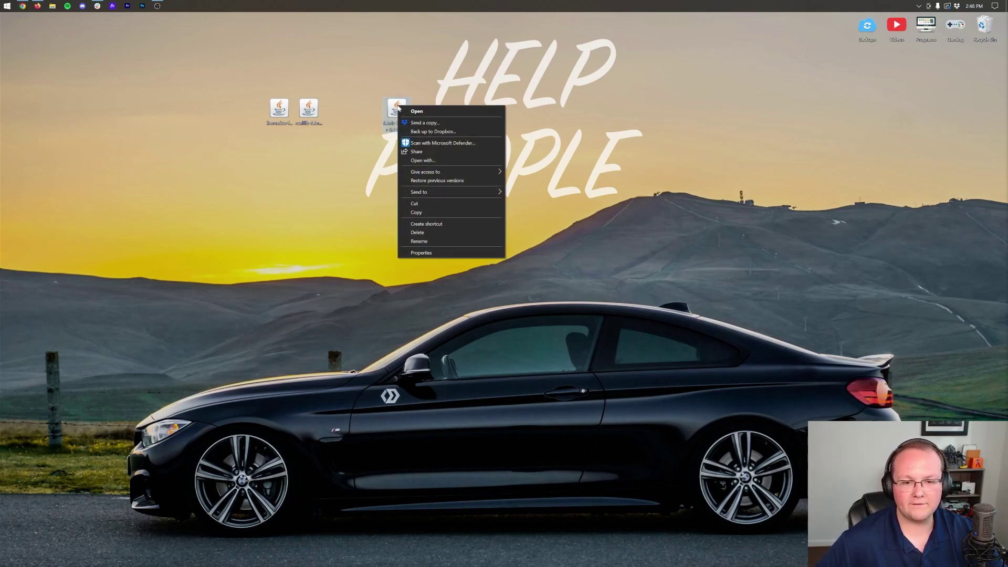
{"action": "left_click", "coordinate": [435, 163]}
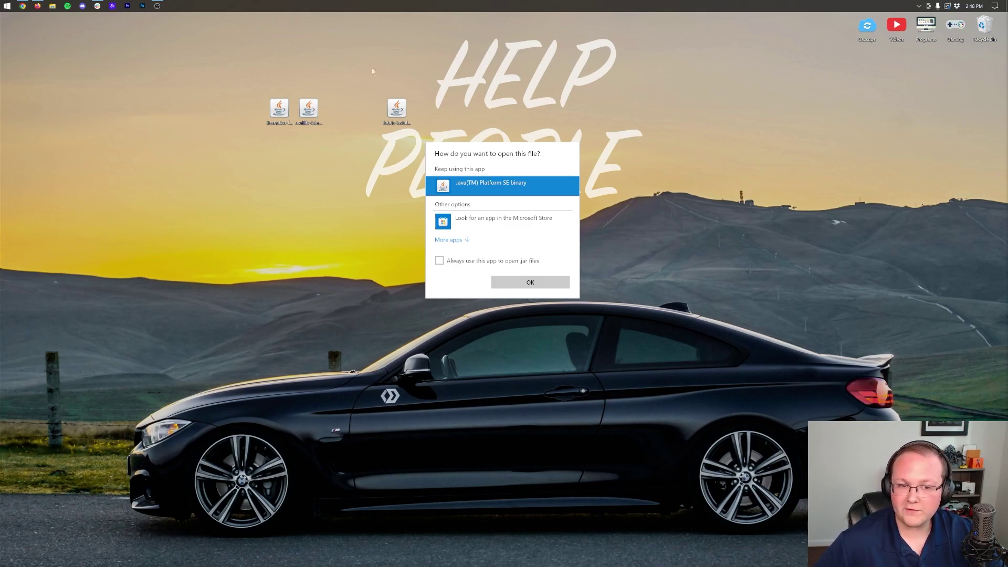
{"action": "left_click", "coordinate": [362, 155]}
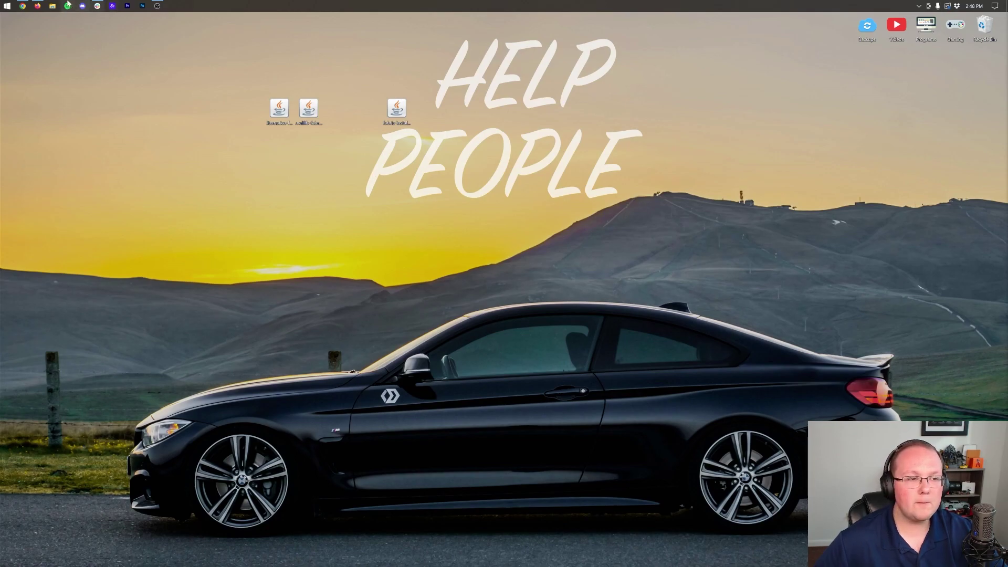
Review the Java 17 installation guide and the Jarfix guide in Chrome, then minimize the browser
{"action": "mouse_move", "coordinate": [45, 4]}
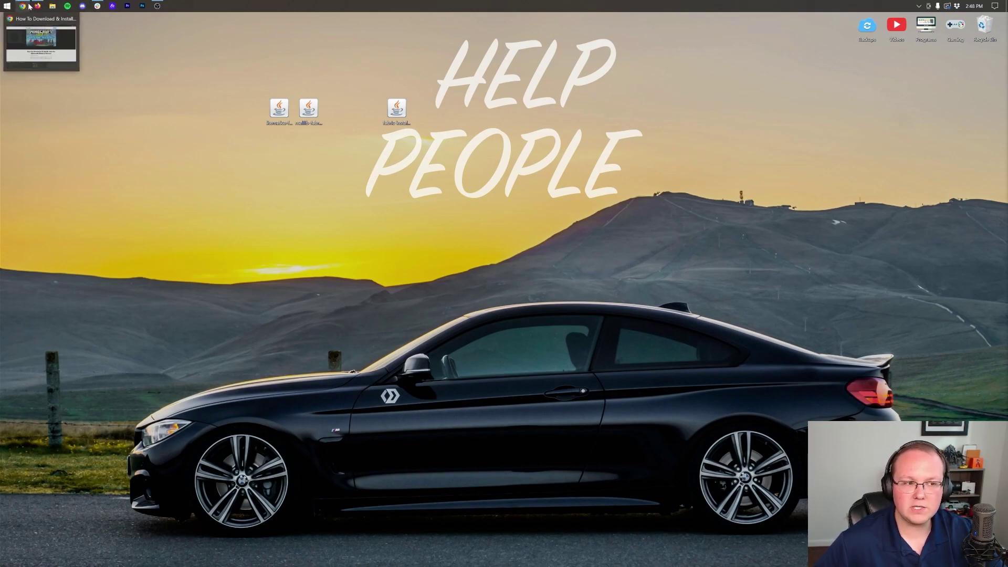
{"action": "left_click", "coordinate": [25, 6]}
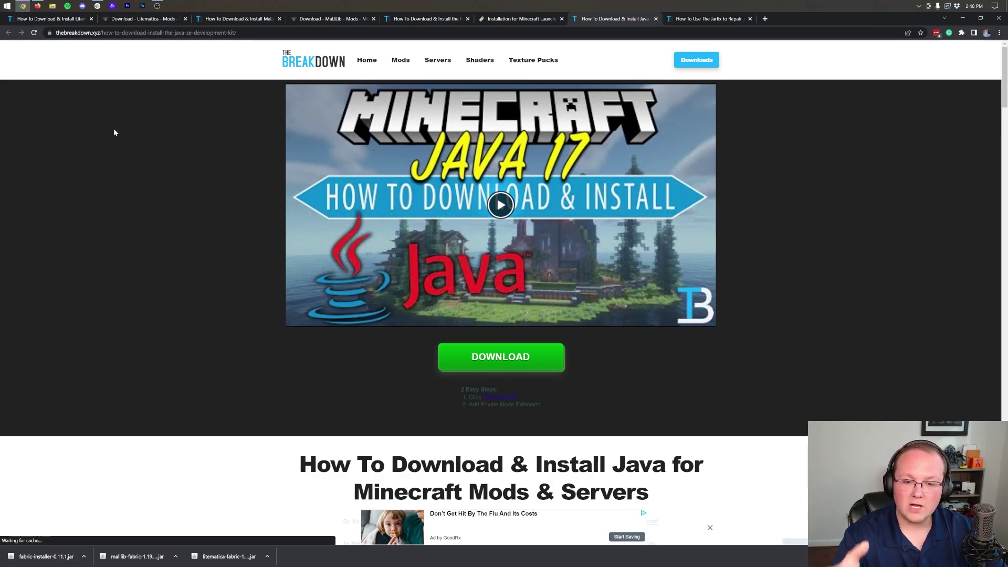
{"action": "scroll", "coordinate": [143, 186], "scroll_direction": "down", "scroll_amount": 3}
{"action": "scroll", "coordinate": [143, 185], "scroll_direction": "down", "scroll_amount": 10}
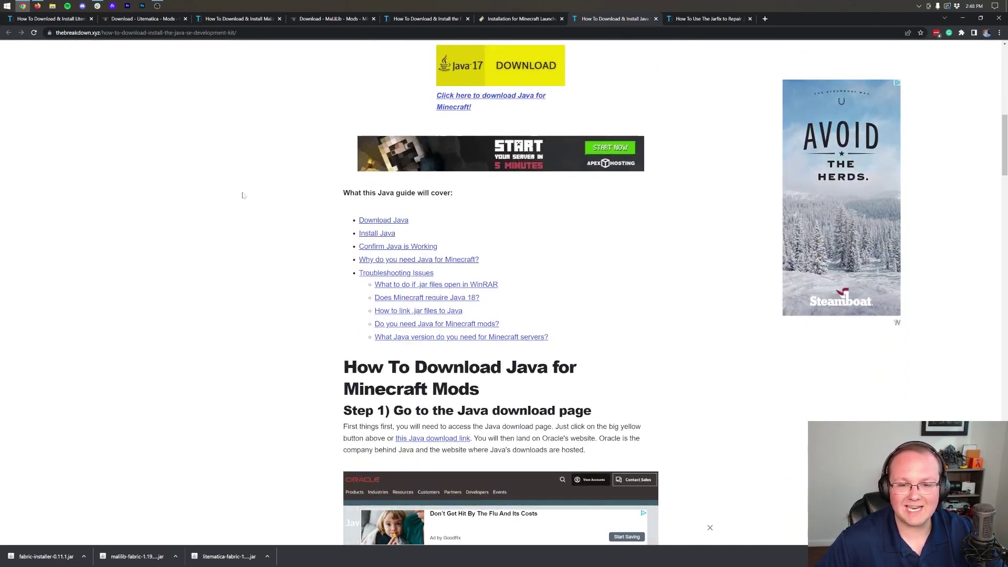
{"action": "scroll", "coordinate": [242, 195], "scroll_direction": "up", "scroll_amount": 13}
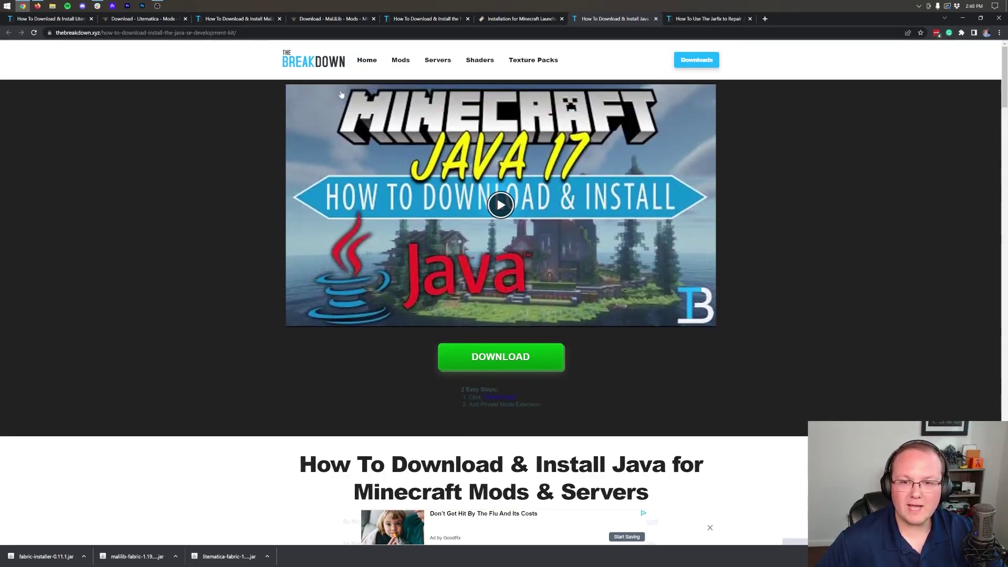
{"action": "left_click", "coordinate": [691, 19]}
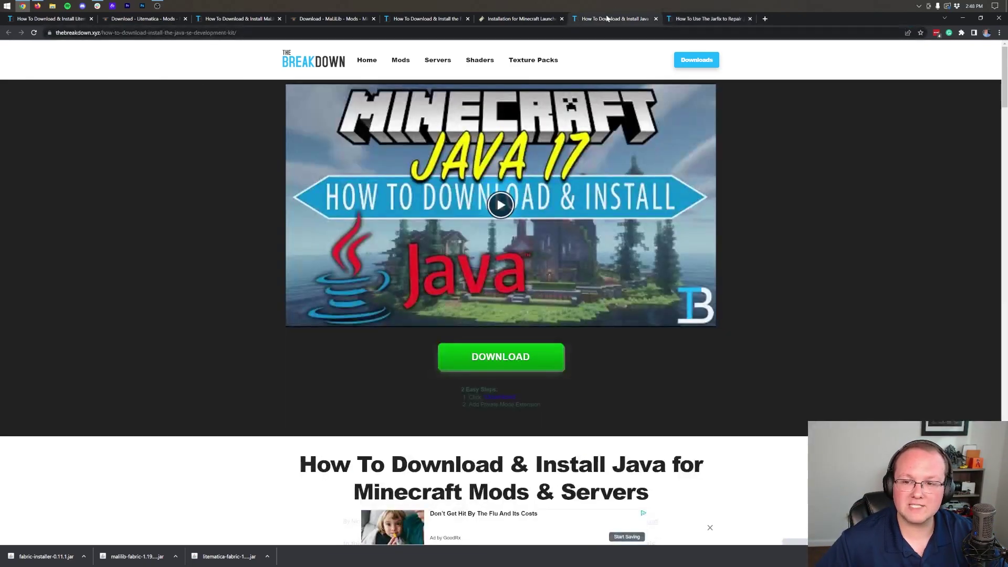
{"action": "left_click", "coordinate": [611, 19]}
{"action": "left_click", "coordinate": [707, 18]}
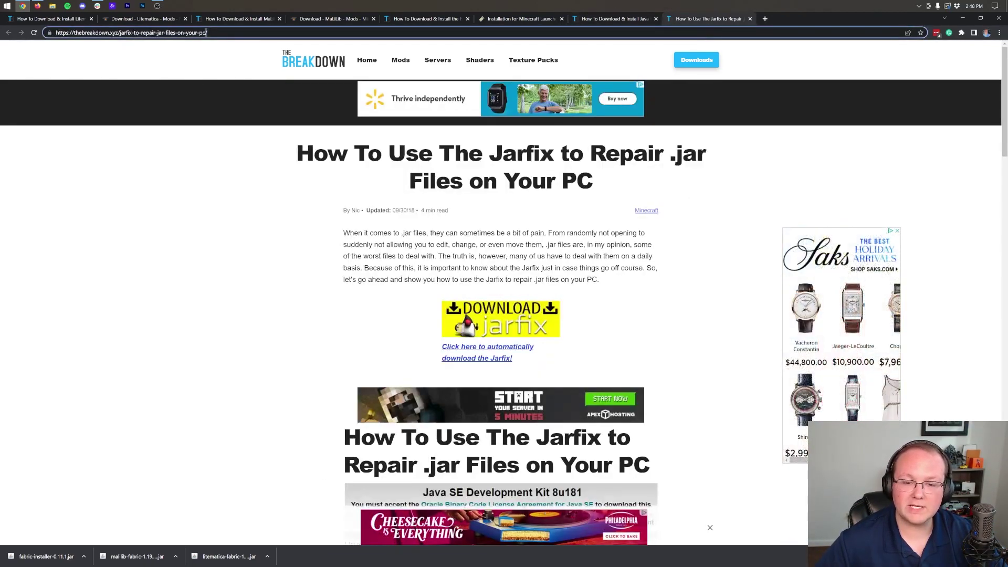
{"action": "left_click", "coordinate": [963, 18]}
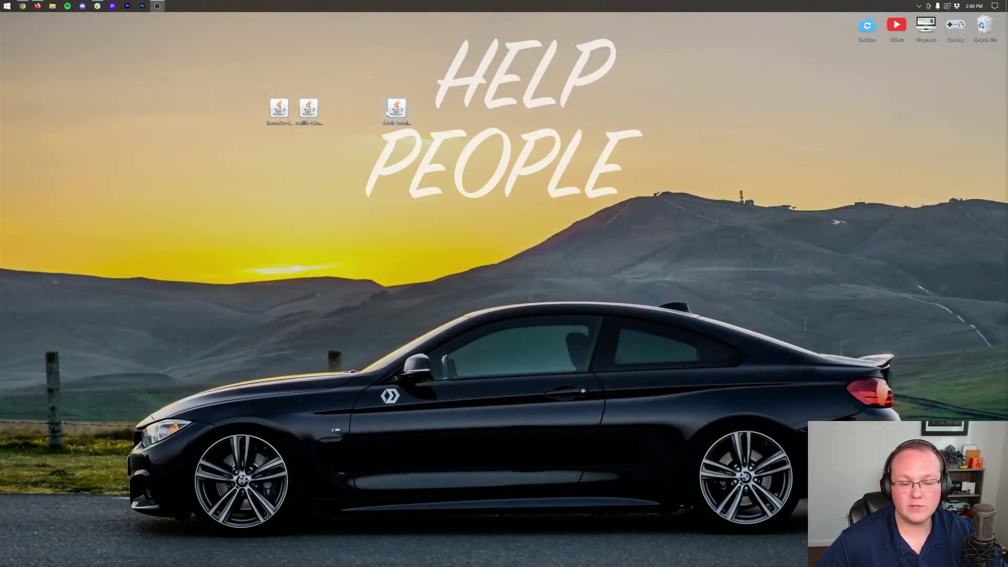
Open the Fabric installer on the desktop with Java(TM) Platform SE binary
{"action": "right_click", "coordinate": [396, 109]}
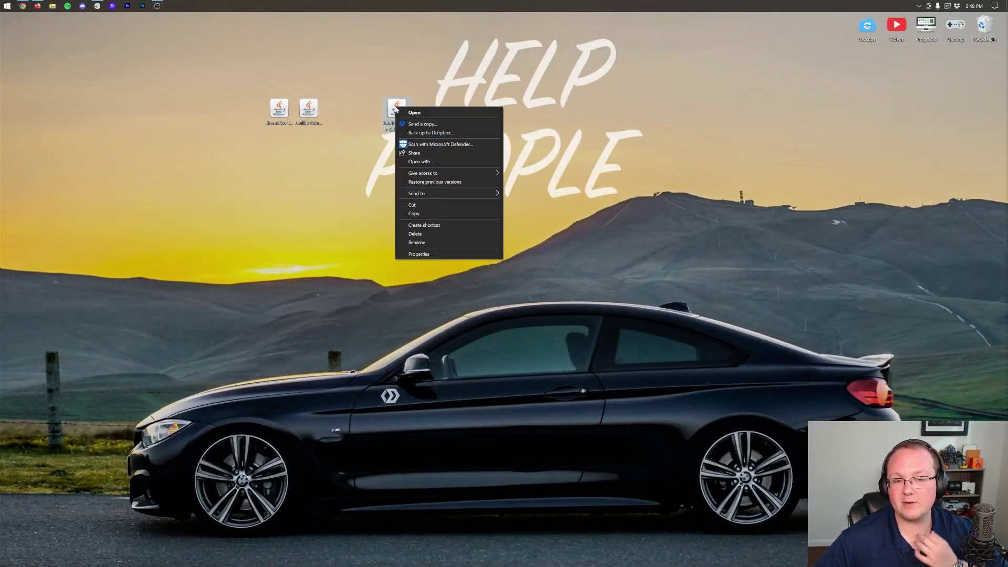
{"action": "left_click", "coordinate": [420, 162]}
{"action": "left_click", "coordinate": [524, 282]}
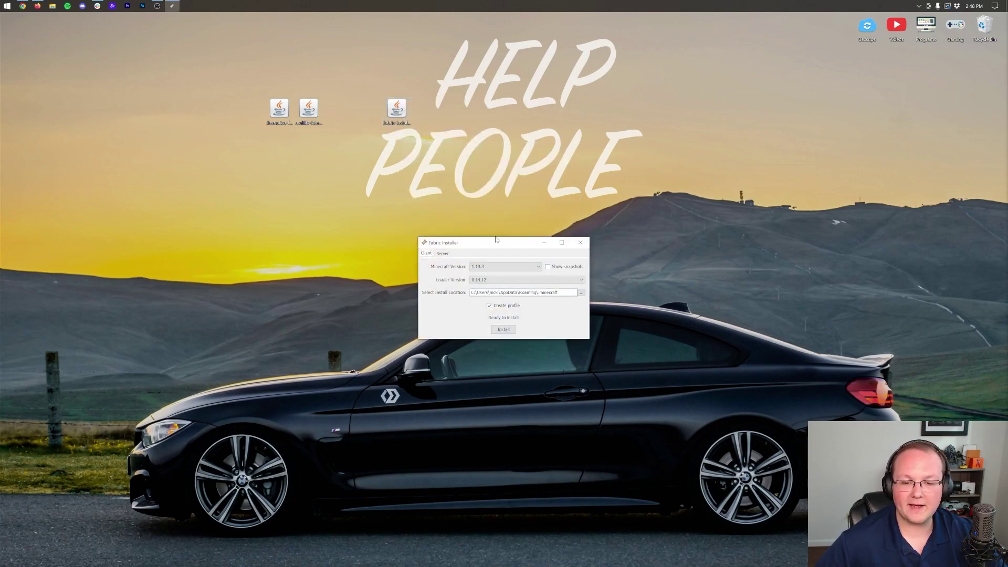
Install the Fabric client for Minecraft 1.19.3 with loader version 0.14.12 and close the installer
{"action": "left_click", "coordinate": [498, 267]}
{"action": "left_click", "coordinate": [467, 279]}
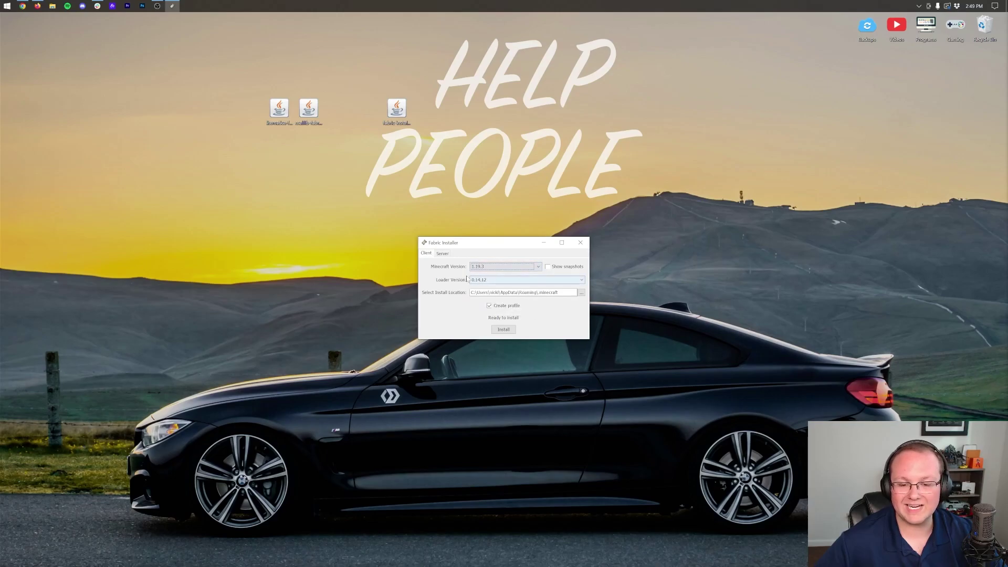
{"action": "left_click", "coordinate": [498, 332]}
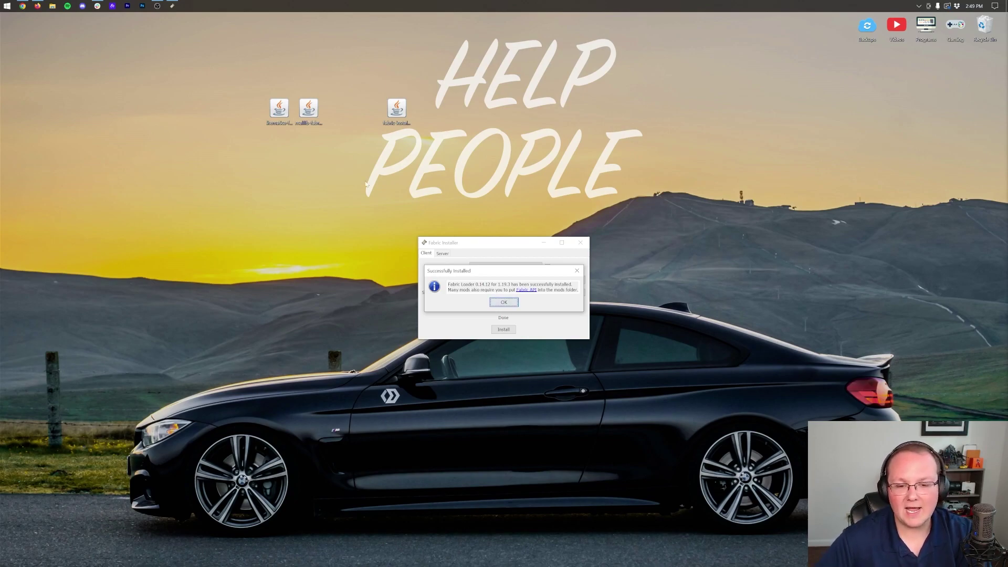
{"action": "left_click", "coordinate": [504, 301]}
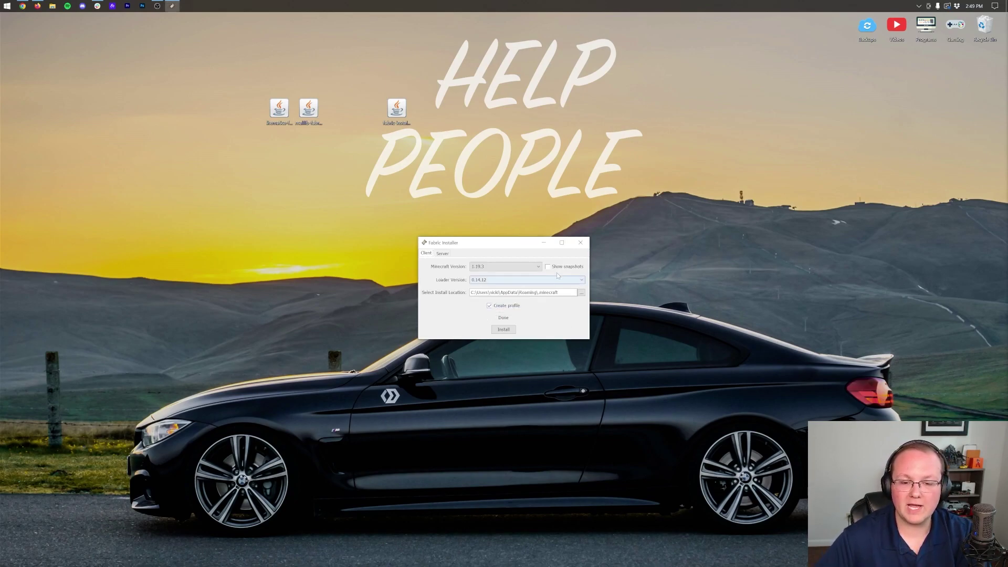
{"action": "left_click", "coordinate": [580, 243]}
Move the Fabric installer to the Recycle Bin and shift the Litematica and MaLiLib jars together across the desktop
{"action": "left_click_drag", "start_coordinate": [396, 109], "coordinate": [983, 27]}
{"action": "left_click_drag", "start_coordinate": [380, 127], "coordinate": [273, 114]}
{"action": "left_click_drag", "start_coordinate": [272, 114], "coordinate": [342, 115]}
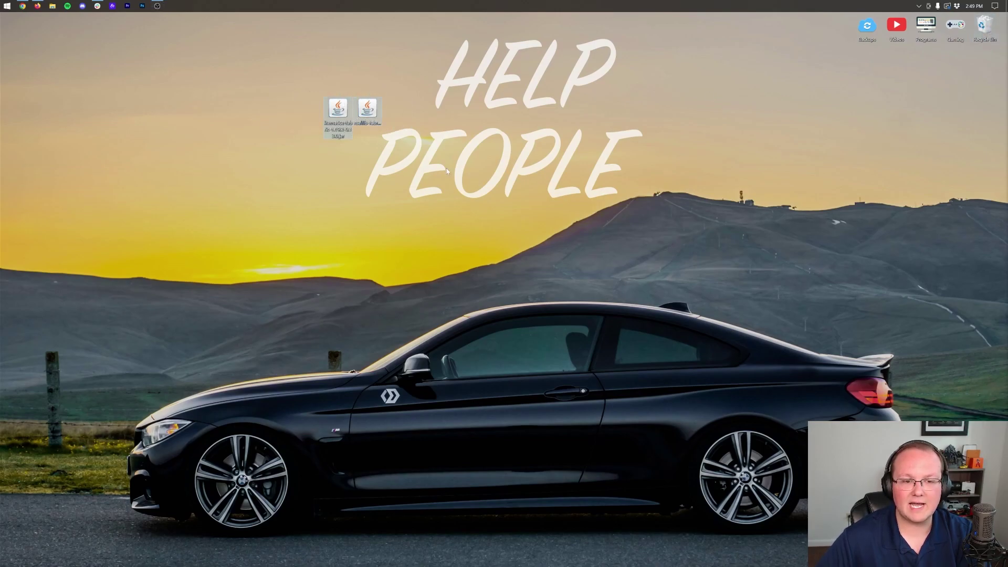
Open the Minecraft Launcher and display the Java Edition installations
{"action": "key", "text": "super"}
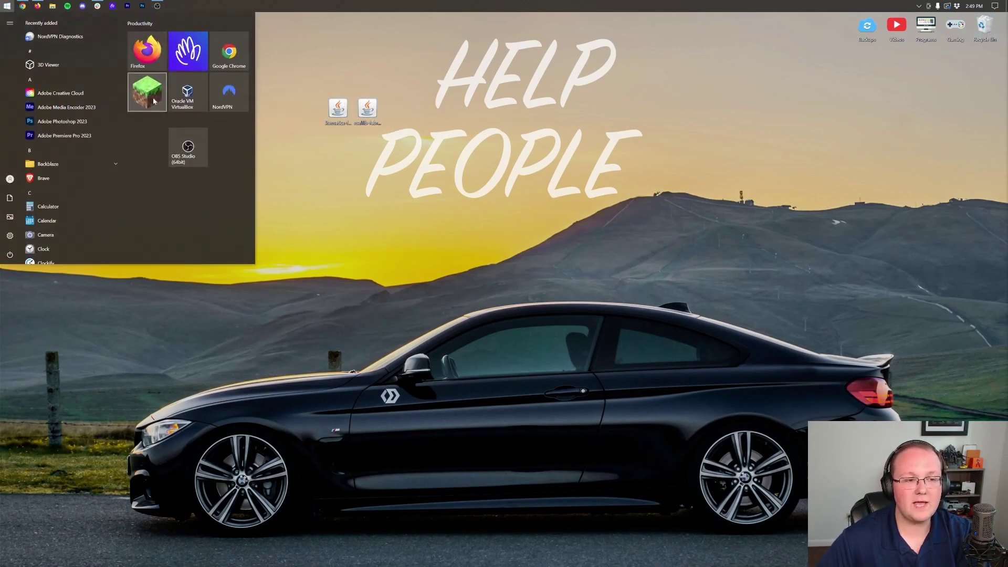
{"action": "key", "text": "super"}
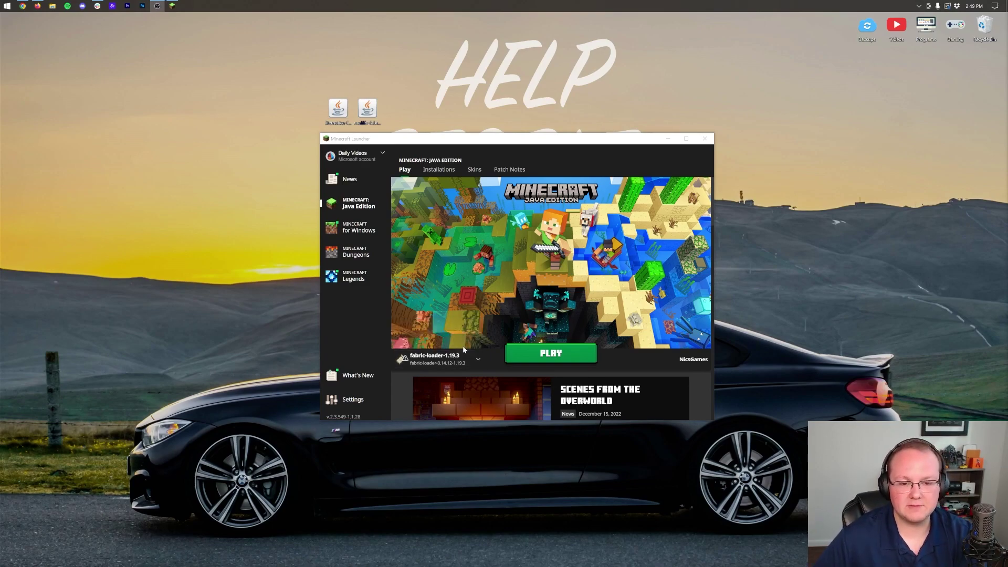
{"action": "left_click", "coordinate": [446, 169]}
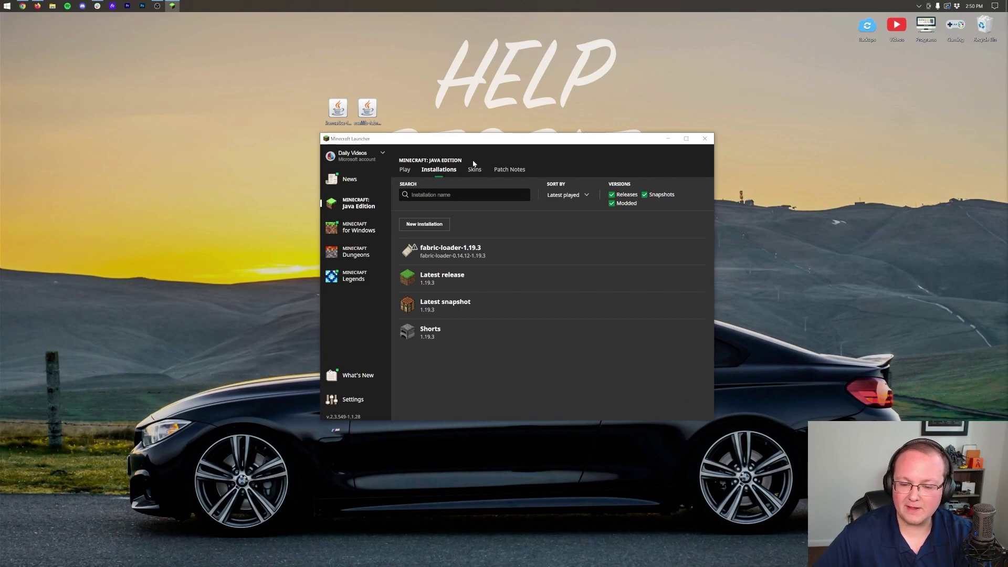
Exclude modded versions from the installations list and include them again
{"action": "left_click", "coordinate": [612, 204]}
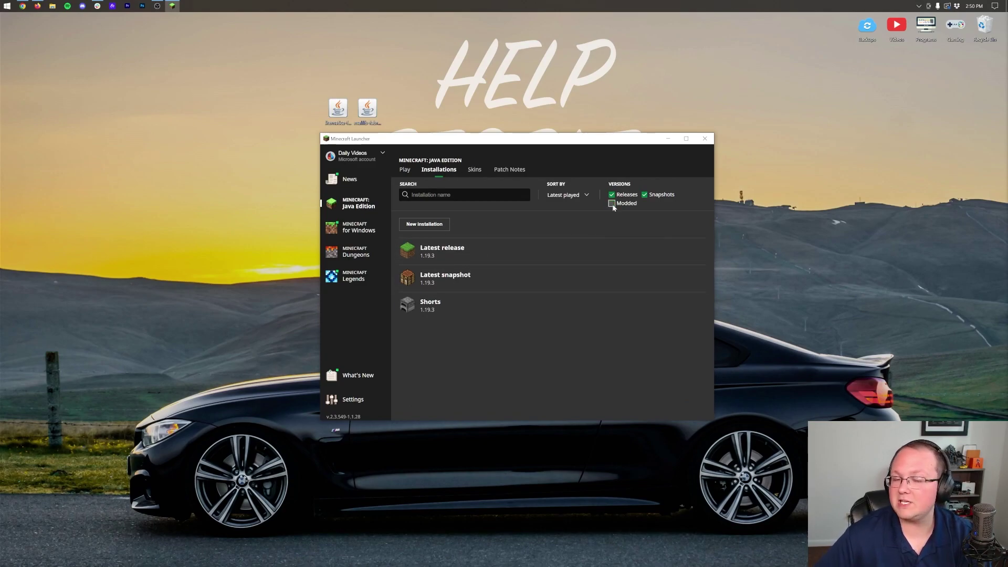
{"action": "left_click", "coordinate": [612, 204]}
{"action": "left_click", "coordinate": [613, 204]}
{"action": "left_click", "coordinate": [612, 205]}
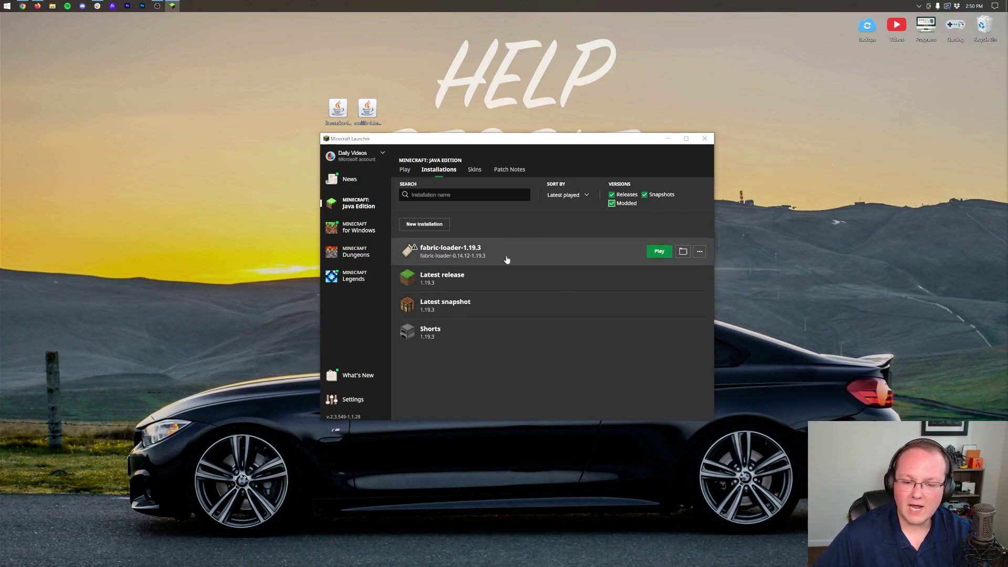
Create an installation named Litematica 1.19.3 using release fabric-loader-0.14.12-1.19.3 with a resolution of 1920 x 1080
{"action": "left_click", "coordinate": [431, 226]}
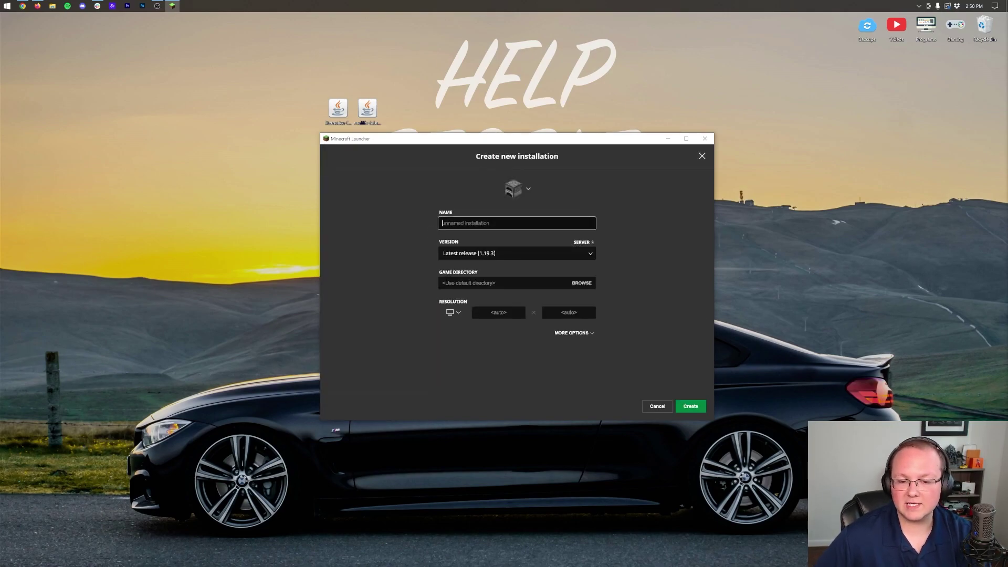
{"action": "type", "text": "Lite"}
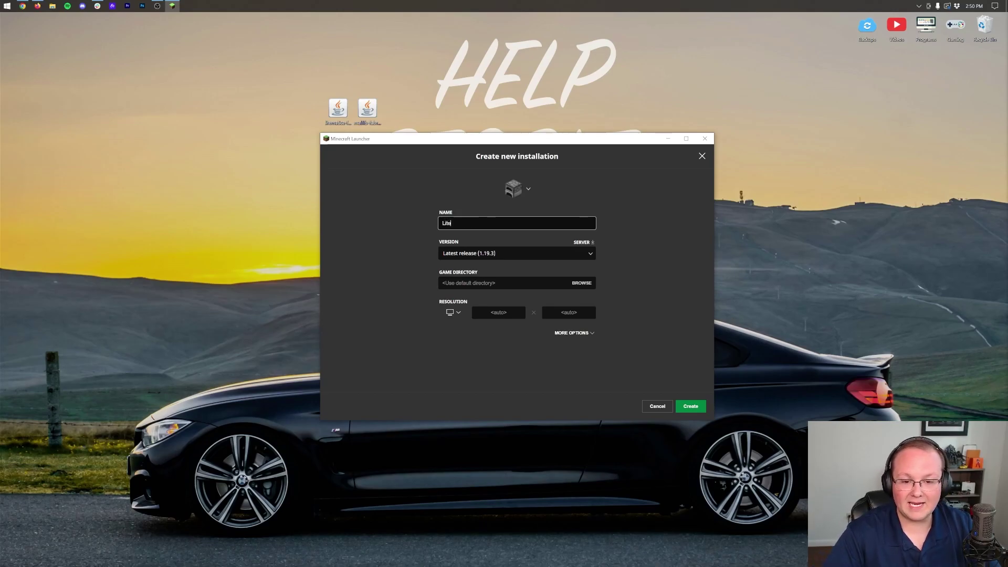
{"action": "type", "text": "matica 1.1"}
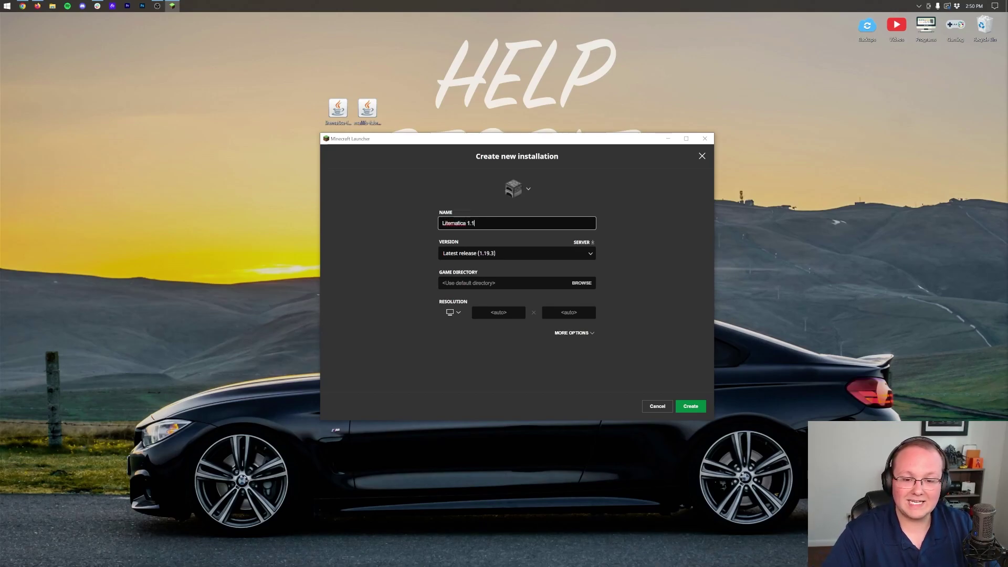
{"action": "type", "text": "9.3"}
{"action": "left_click", "coordinate": [483, 253]}
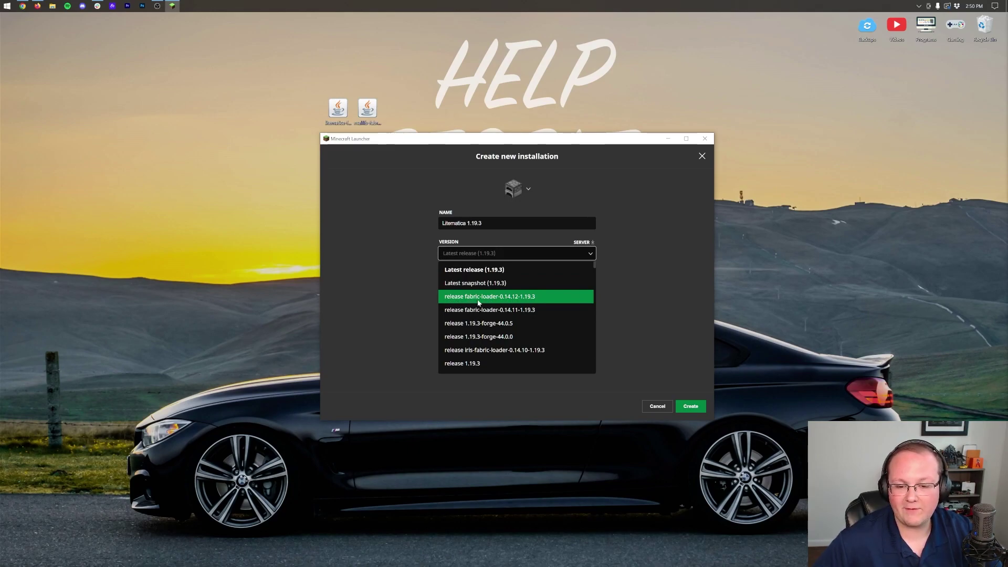
{"action": "left_click", "coordinate": [529, 298]}
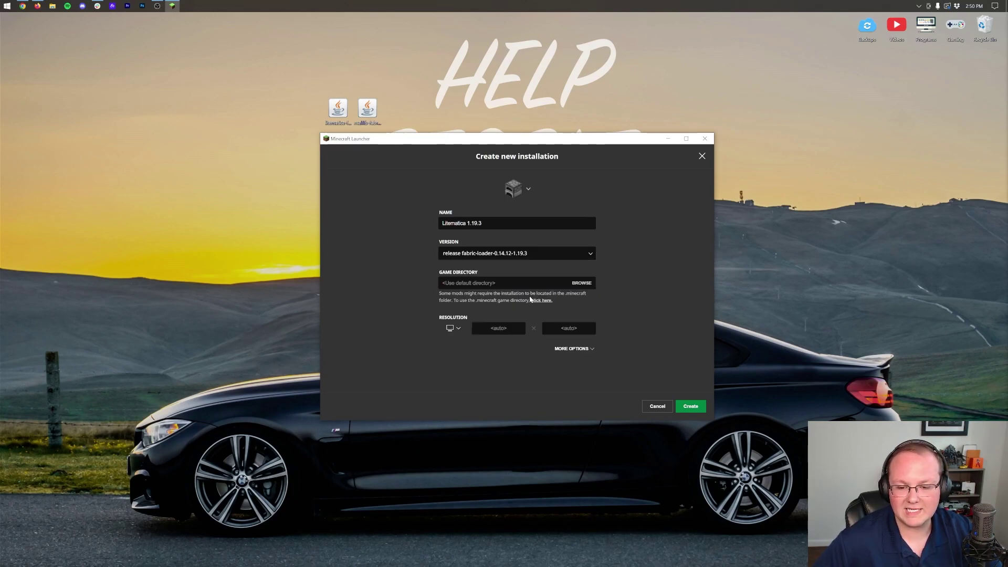
{"action": "left_click", "coordinate": [458, 329]}
{"action": "left_click", "coordinate": [456, 317]}
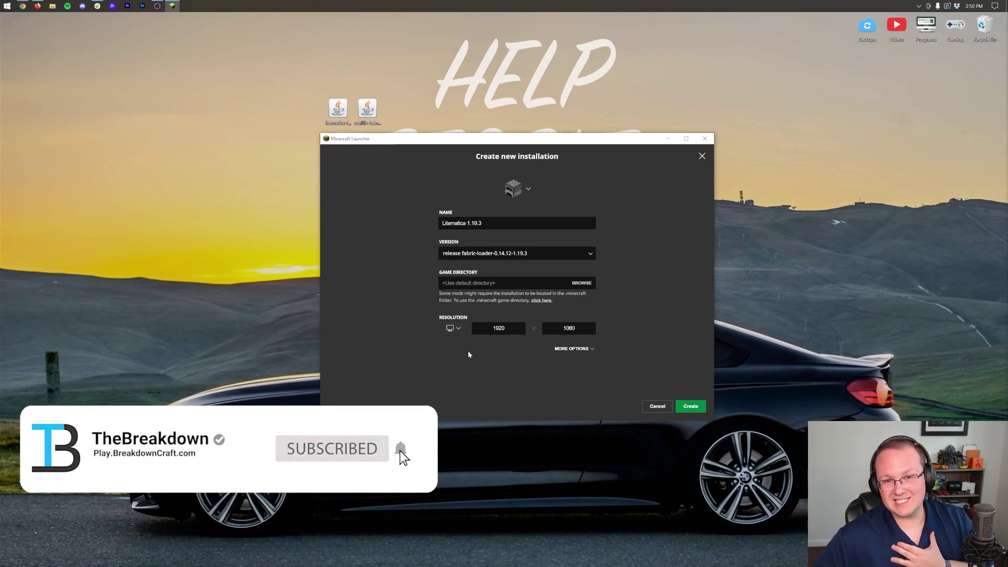
{"action": "left_click", "coordinate": [690, 406]}
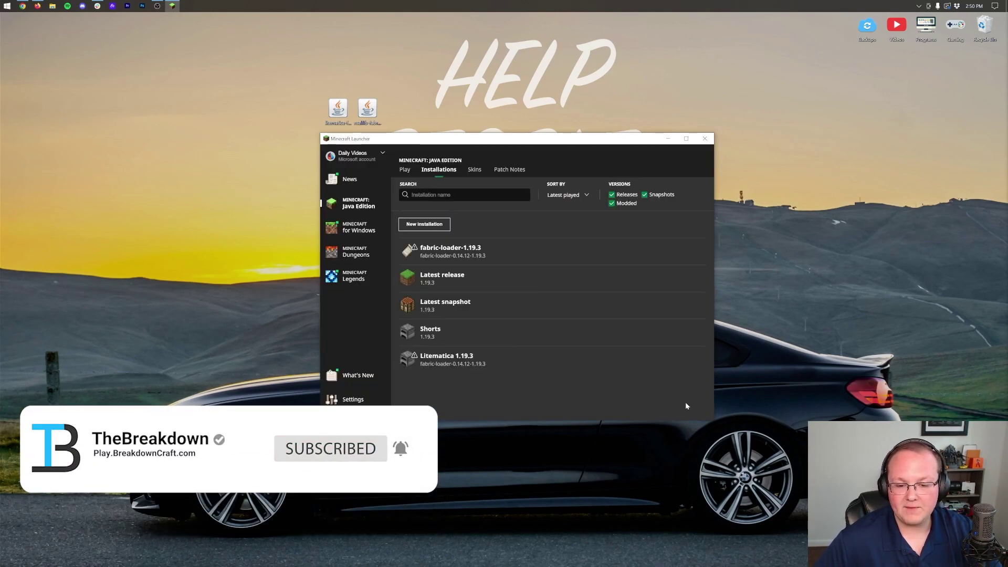
Open the game folder of the fabric-loader-1.19.3 installation
{"action": "mouse_move", "coordinate": [461, 364]}
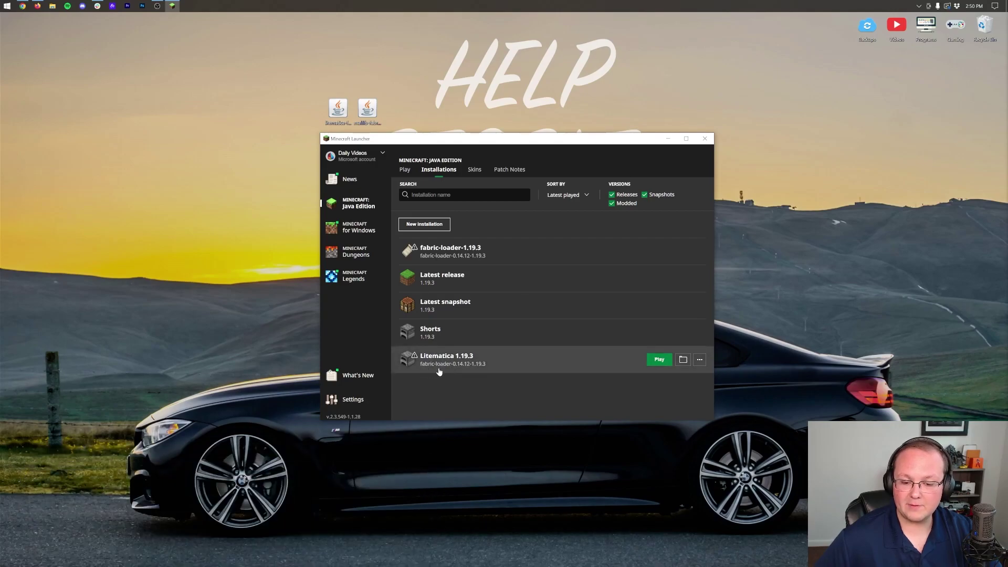
{"action": "mouse_move", "coordinate": [457, 255]}
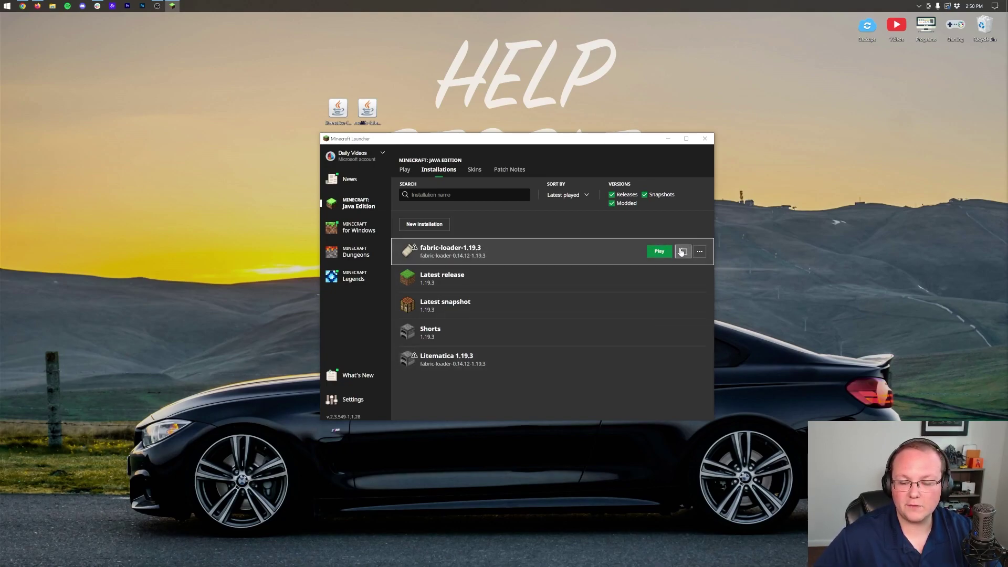
{"action": "left_click", "coordinate": [682, 251]}
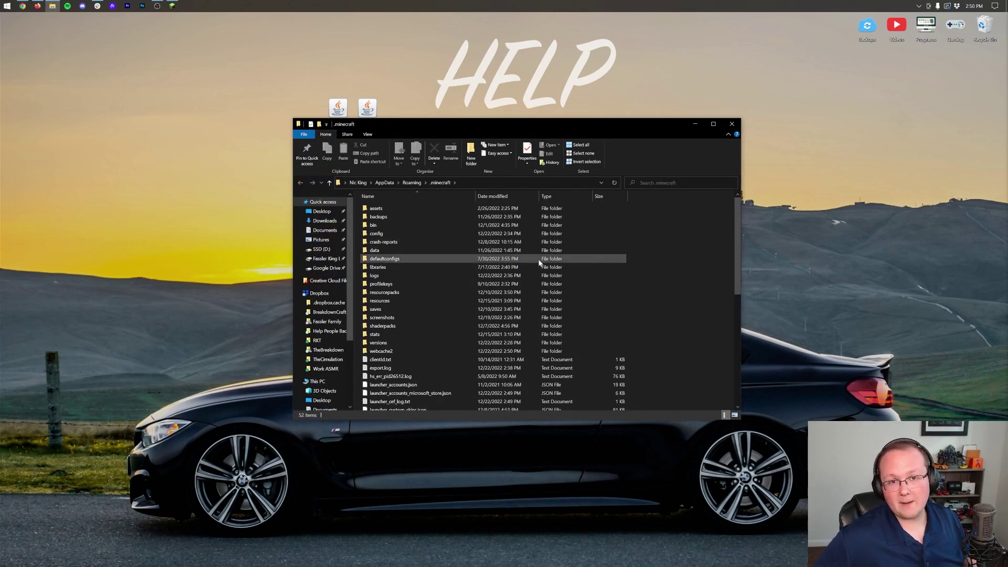
{"action": "right_click", "coordinate": [360, 225]}
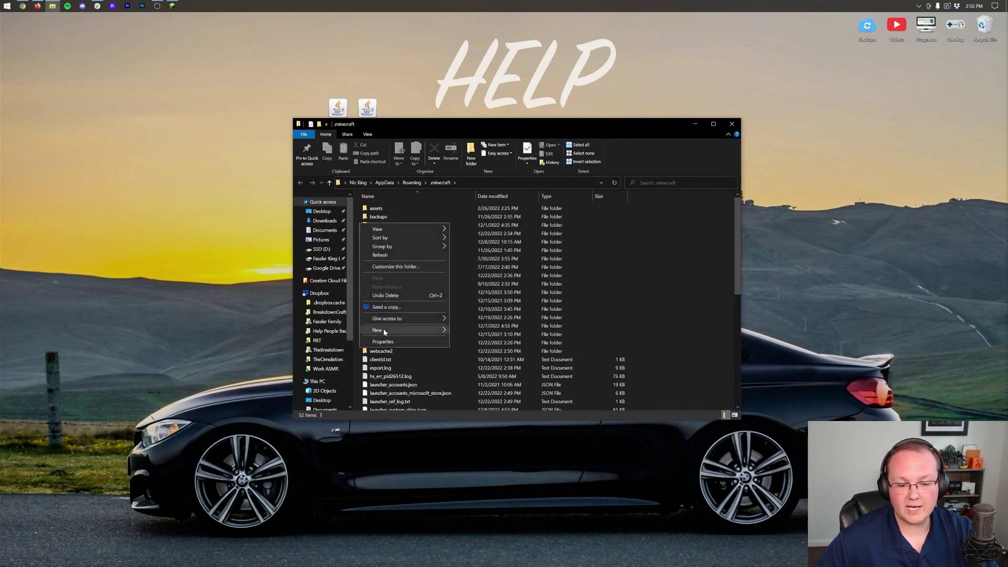
{"action": "mouse_move", "coordinate": [384, 331]}
{"action": "left_click", "coordinate": [468, 331]}
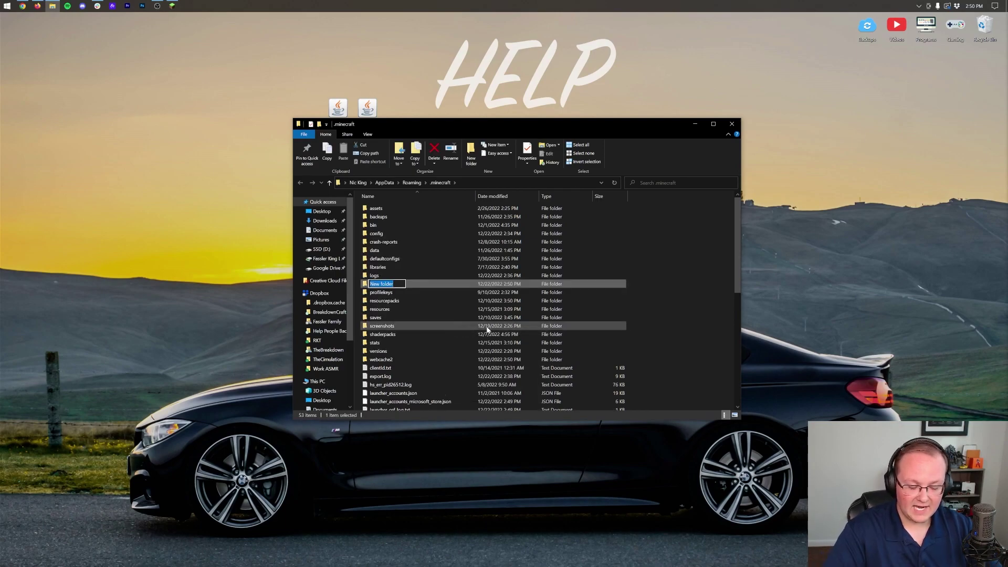
{"action": "type", "text": "mods"}
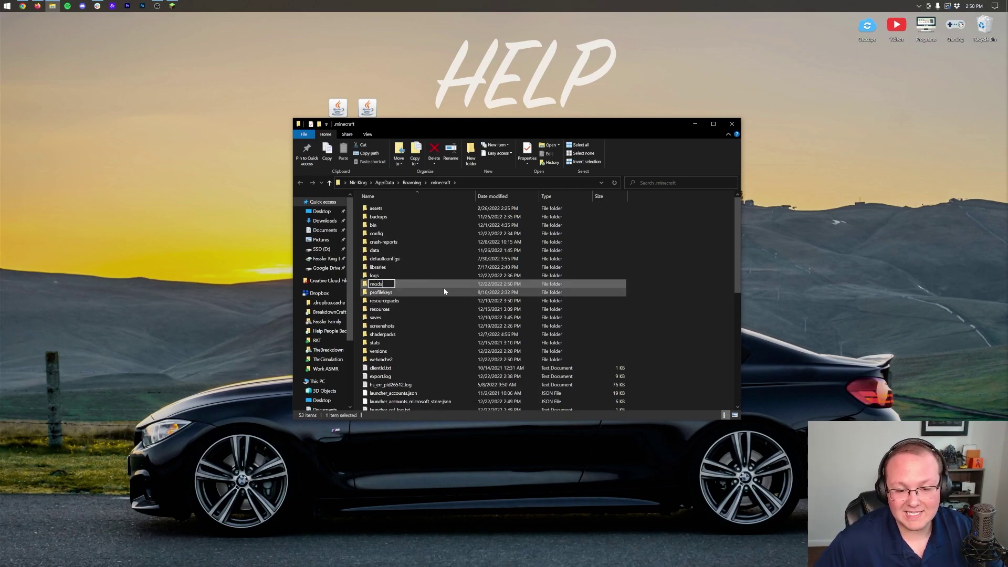
{"action": "key", "text": "Return"}
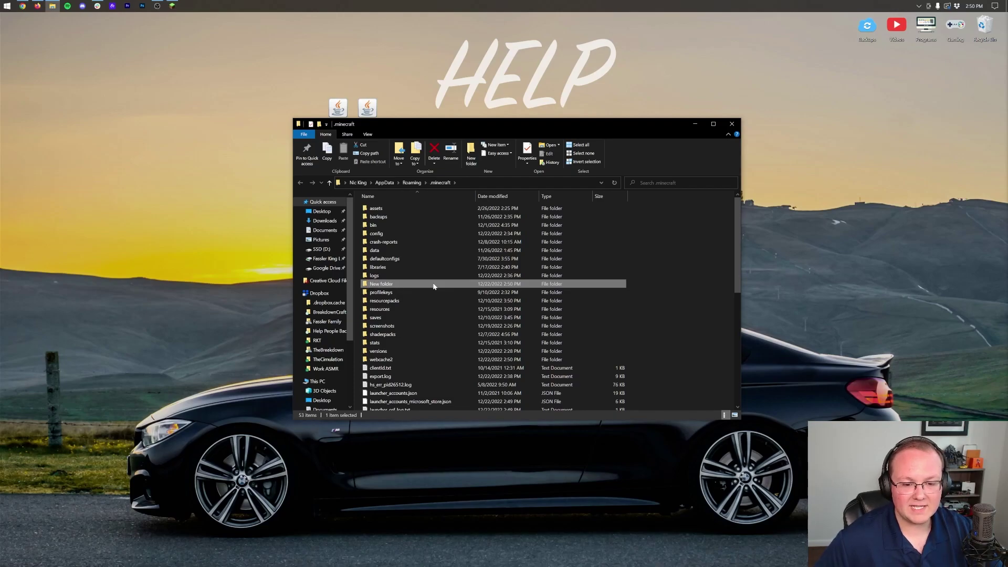
{"action": "key", "text": "Delete"}
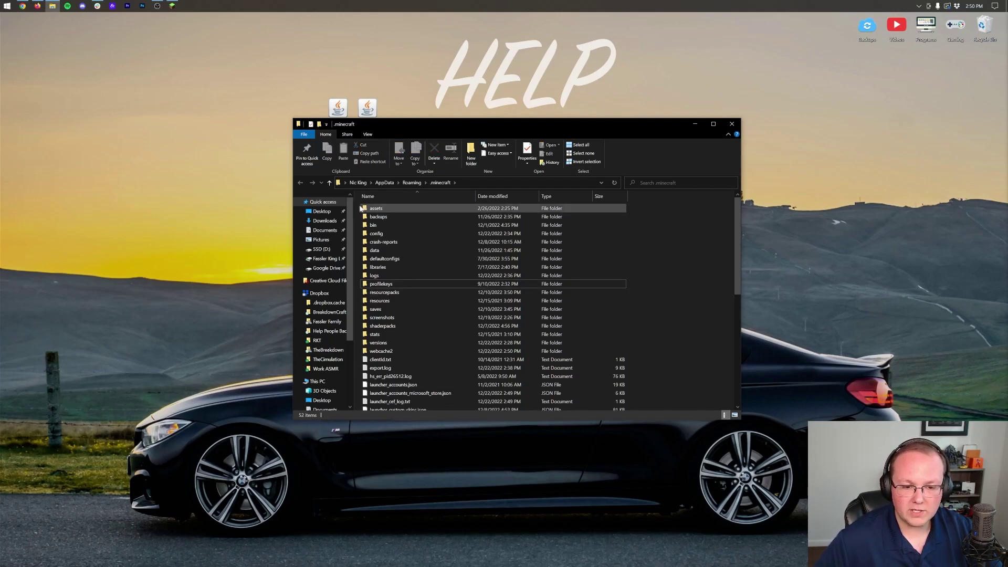
Create a folder named mods inside the .minecraft folder
{"action": "right_click", "coordinate": [358, 207]}
{"action": "mouse_move", "coordinate": [424, 322]}
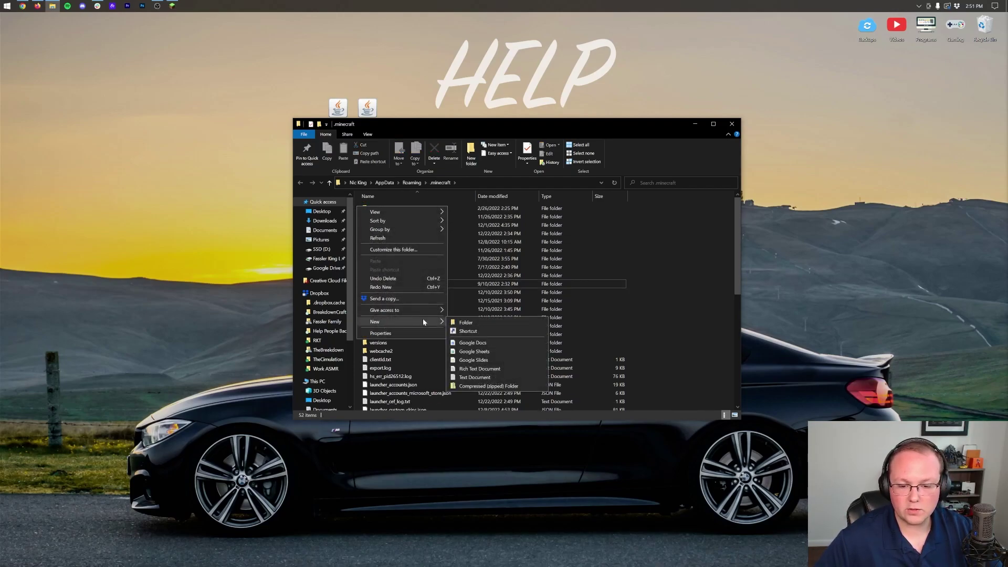
{"action": "left_click", "coordinate": [455, 322]}
{"action": "type", "text": "m"}
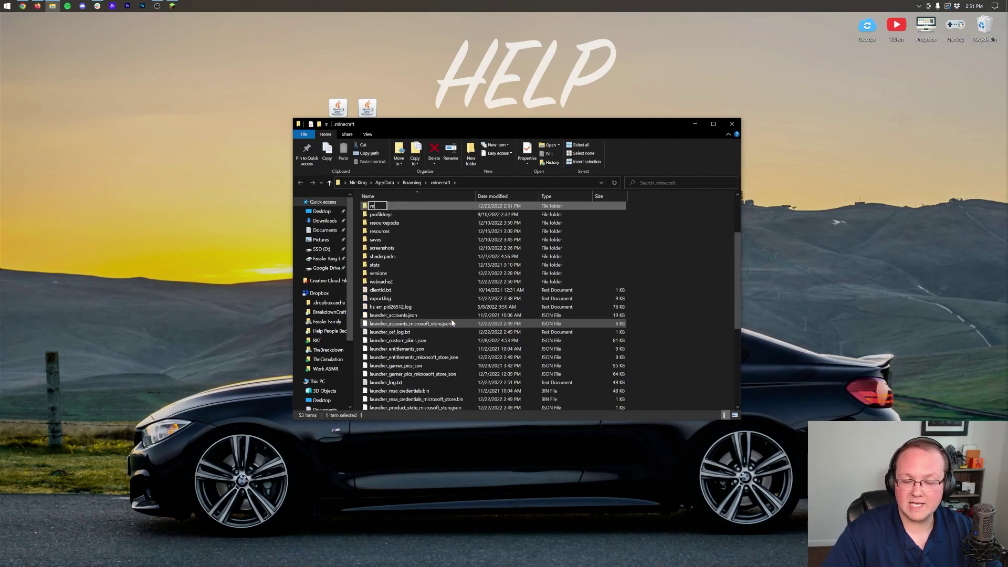
{"action": "type", "text": "ods"}
{"action": "key", "text": "Return"}
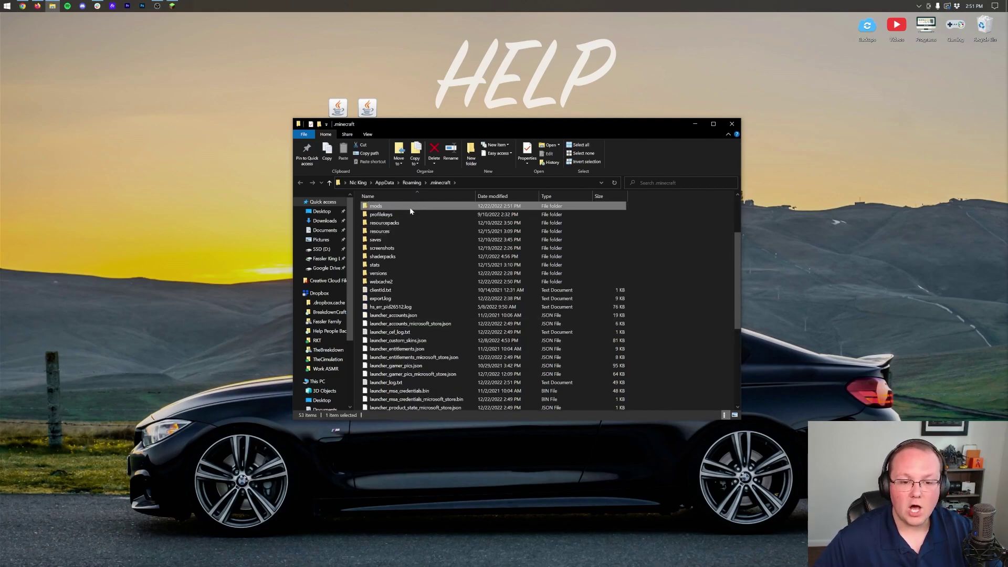
Move the Litematica and MaLiLib jars from the desktop into the mods folder and close the folder window
{"action": "double_click", "coordinate": [410, 208]}
{"action": "left_click_drag", "start_coordinate": [367, 108], "coordinate": [420, 67]}
{"action": "left_click_drag", "start_coordinate": [338, 108], "coordinate": [526, 247]}
{"action": "left_click", "coordinate": [396, 66], "text": "ctrl"}
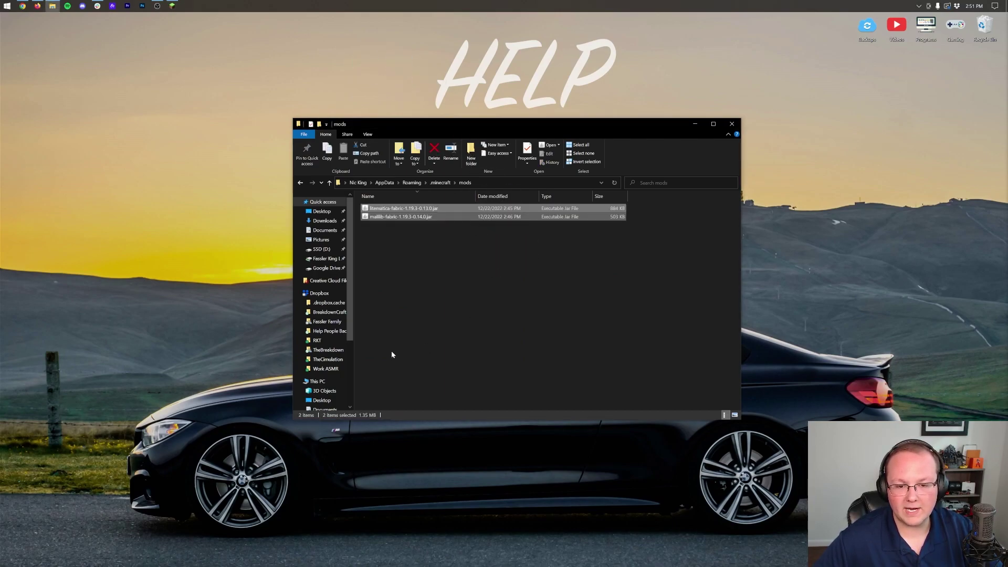
{"action": "left_click", "coordinate": [732, 124]}
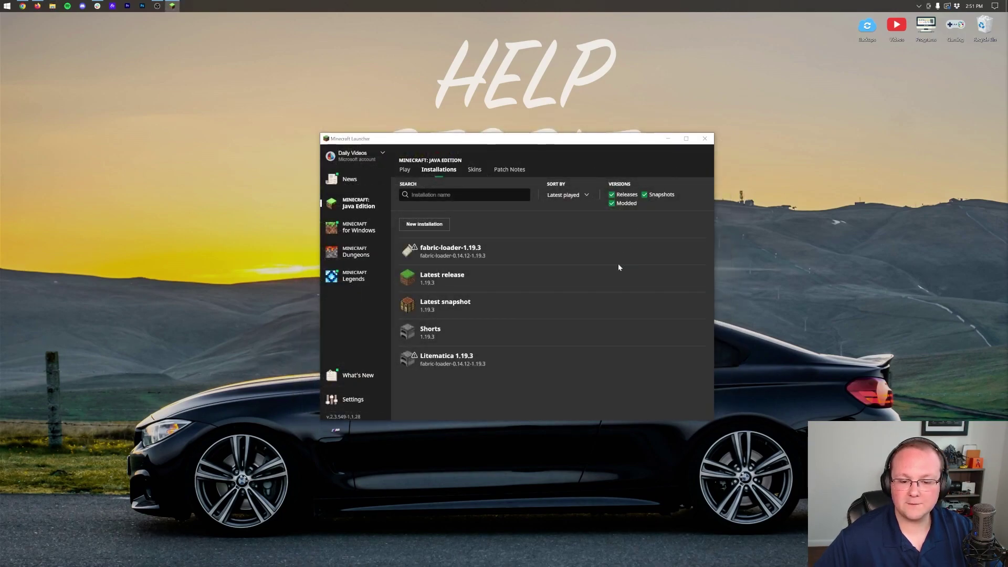
Launch the Litematica 1.19.3 installation and accept playing the modified version
{"action": "left_click", "coordinate": [659, 359]}
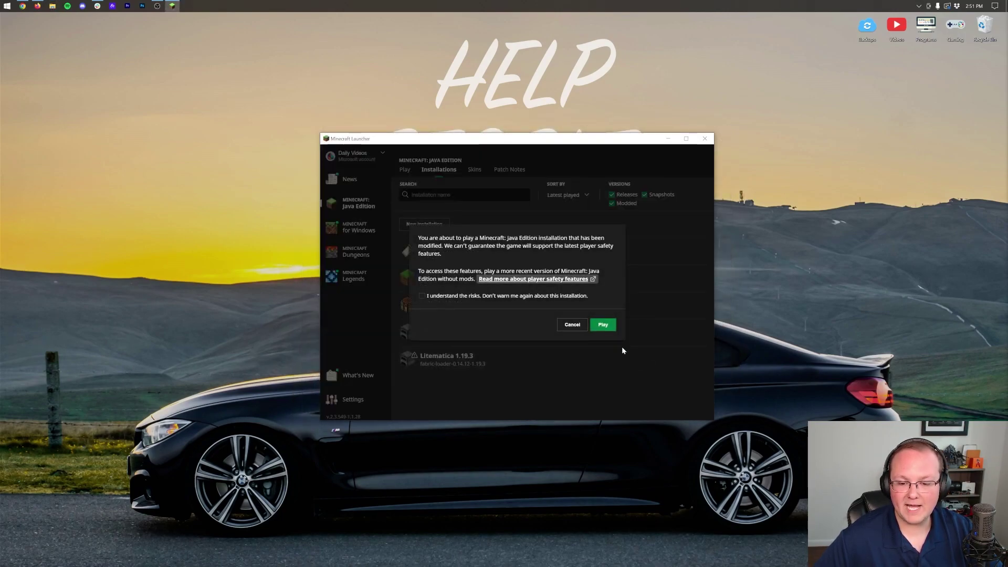
{"action": "left_click", "coordinate": [603, 325]}
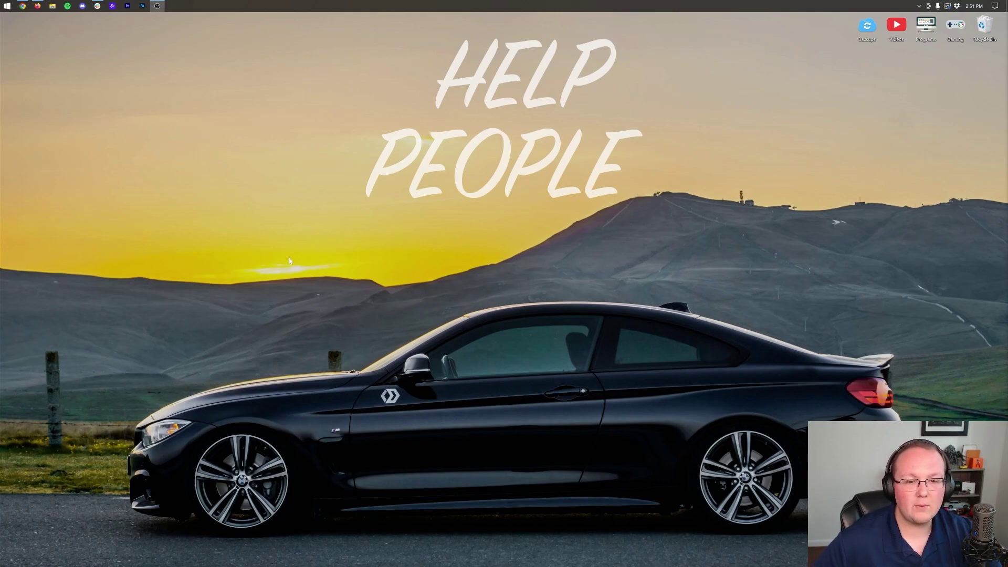
Switch to Chrome, look over the YouTube page of the Litematica schematics tutorial, and return to Minecraft
{"action": "left_click", "coordinate": [22, 6]}
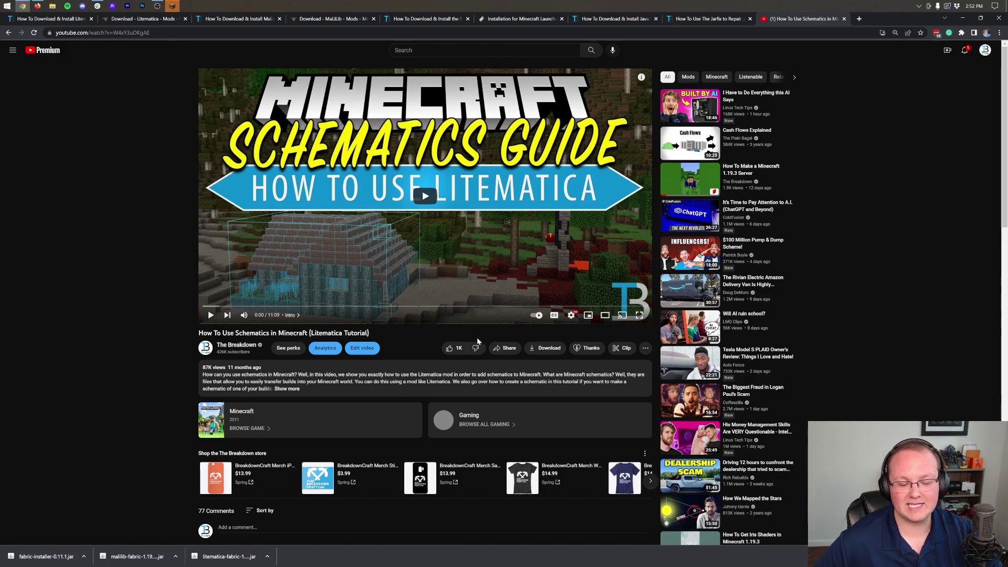
{"action": "scroll", "coordinate": [466, 345], "scroll_direction": "down", "scroll_amount": 2}
{"action": "scroll", "coordinate": [465, 345], "scroll_direction": "down", "scroll_amount": 4}
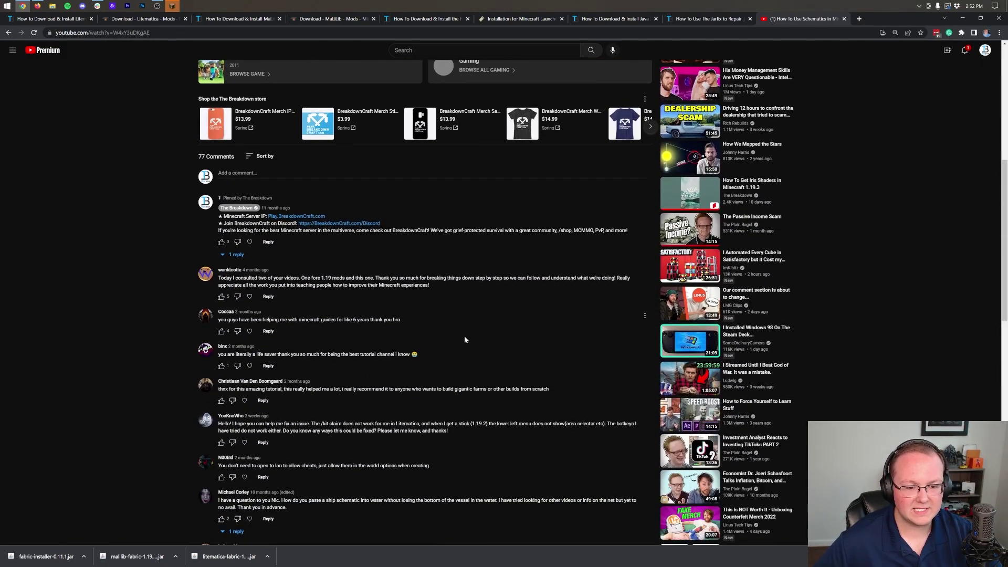
{"action": "scroll", "coordinate": [465, 340], "scroll_direction": "up", "scroll_amount": 6}
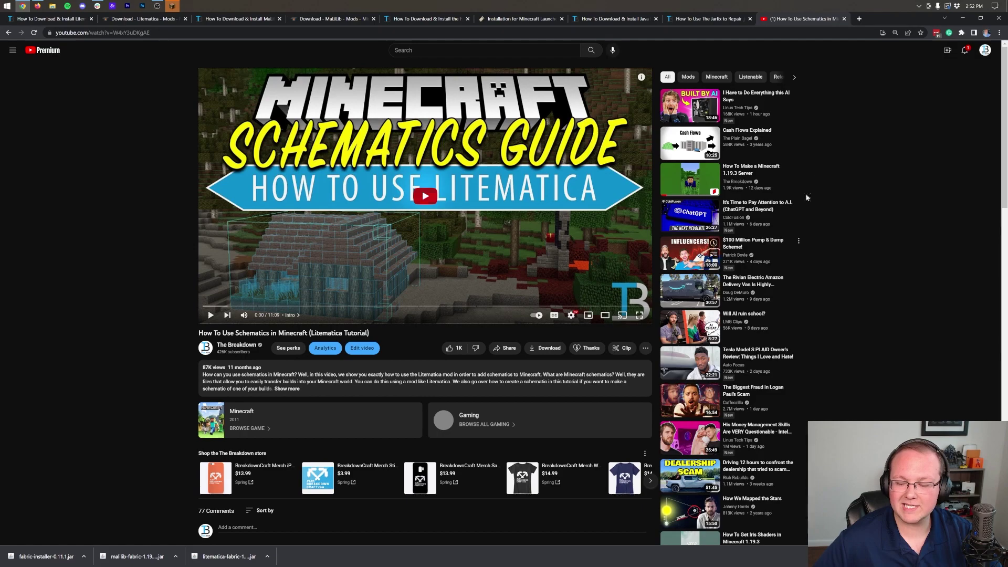
{"action": "left_click", "coordinate": [963, 23]}
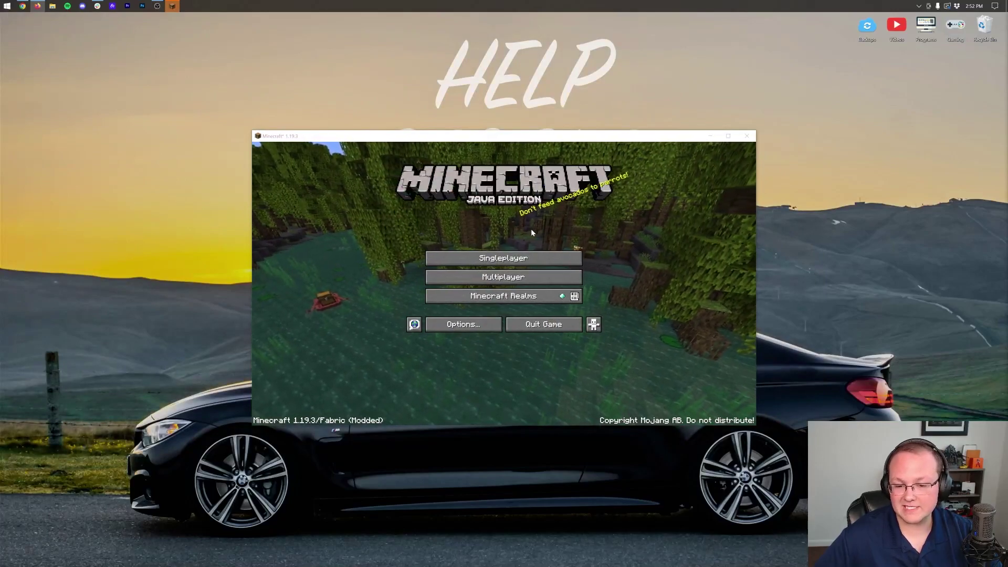
Load the singleplayer world at the top of the list and open the Litematica menu
{"action": "left_click", "coordinate": [504, 258]}
{"action": "double_click", "coordinate": [473, 195]}
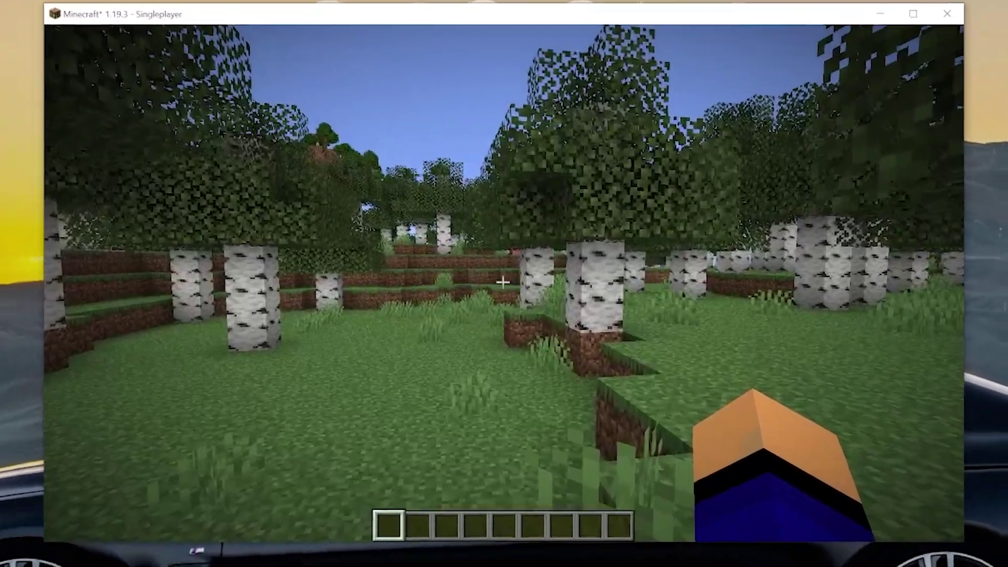
{"action": "key", "text": "m"}
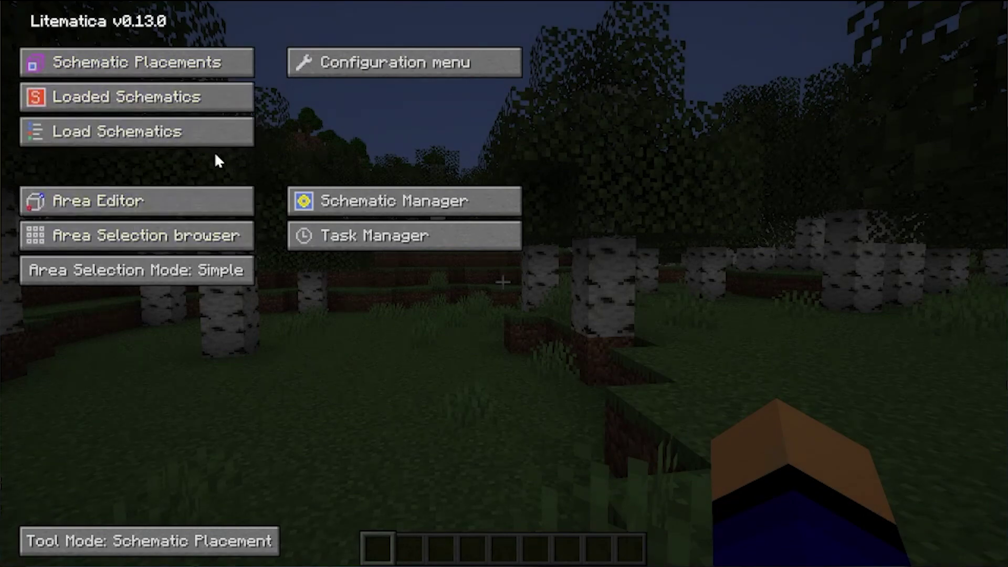
View Litematica's Load Schematics and Loaded Schematics screens and return to the game world
{"action": "left_click", "coordinate": [150, 135]}
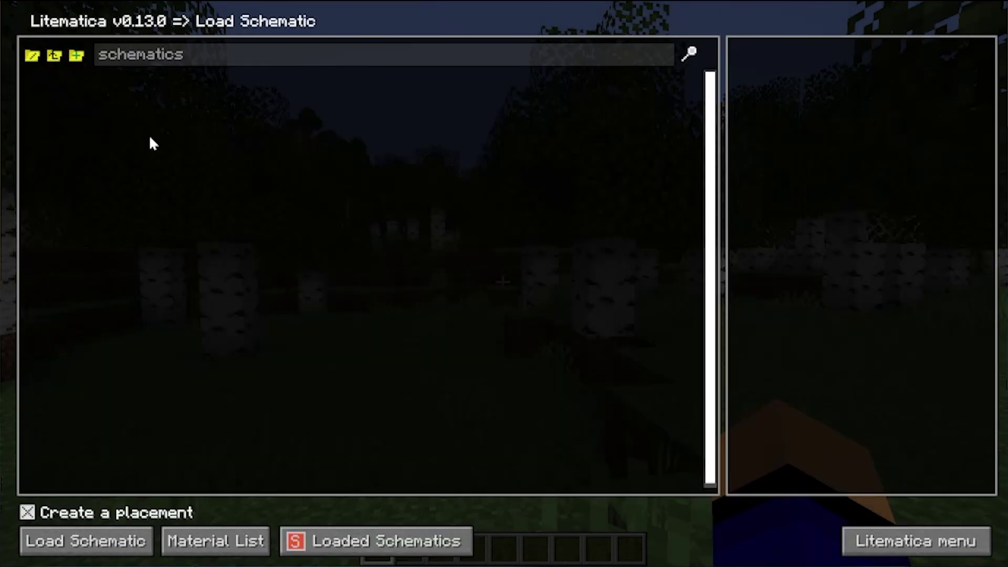
{"action": "key", "text": "Escape"}
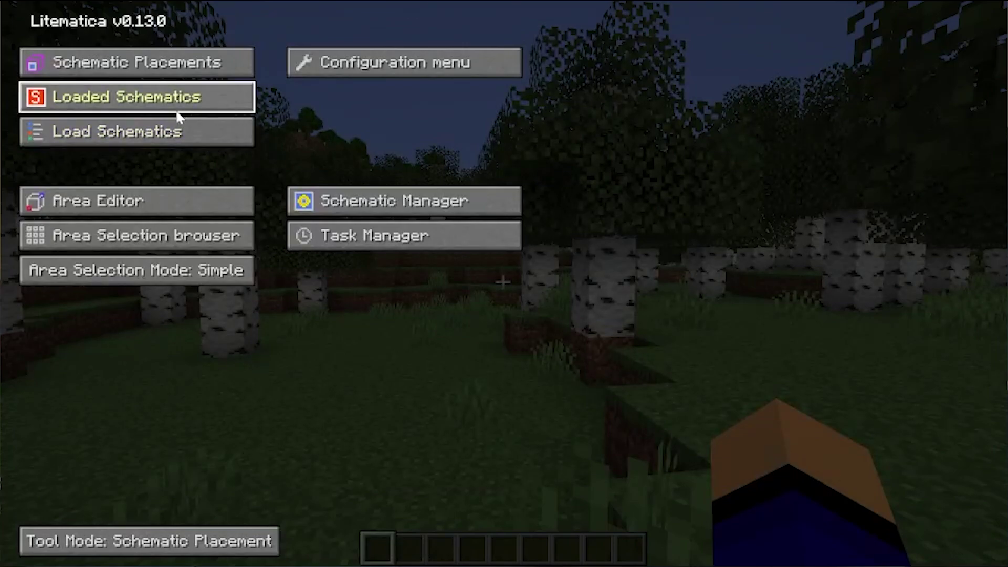
{"action": "left_click", "coordinate": [223, 100]}
{"action": "key", "text": "Escape"}
{"action": "key", "text": "Escape"}
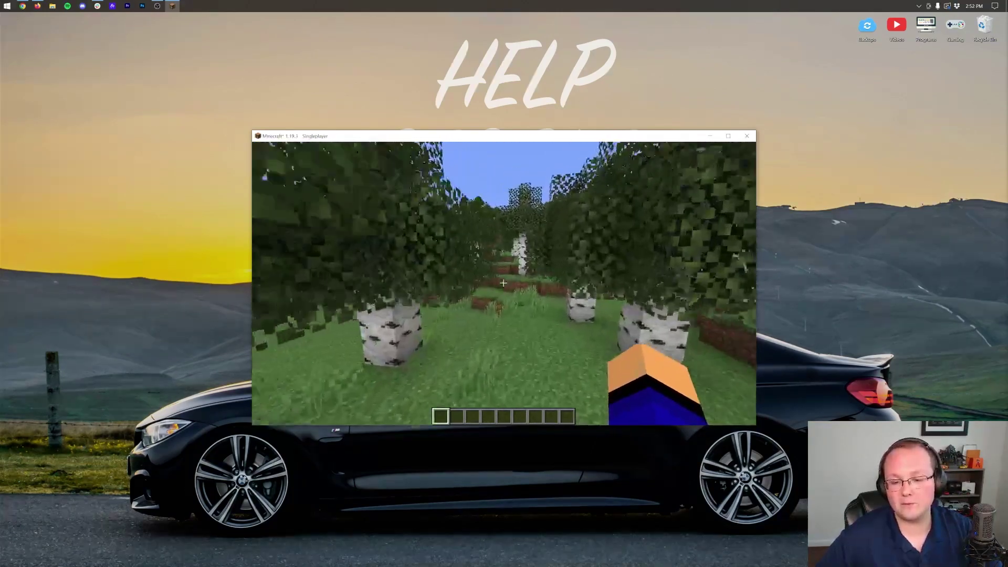
Look through Minecraft's Key Binds list for Litematica controls and return to the game world
{"action": "key", "text": "l"}
{"action": "key", "text": "Escape"}
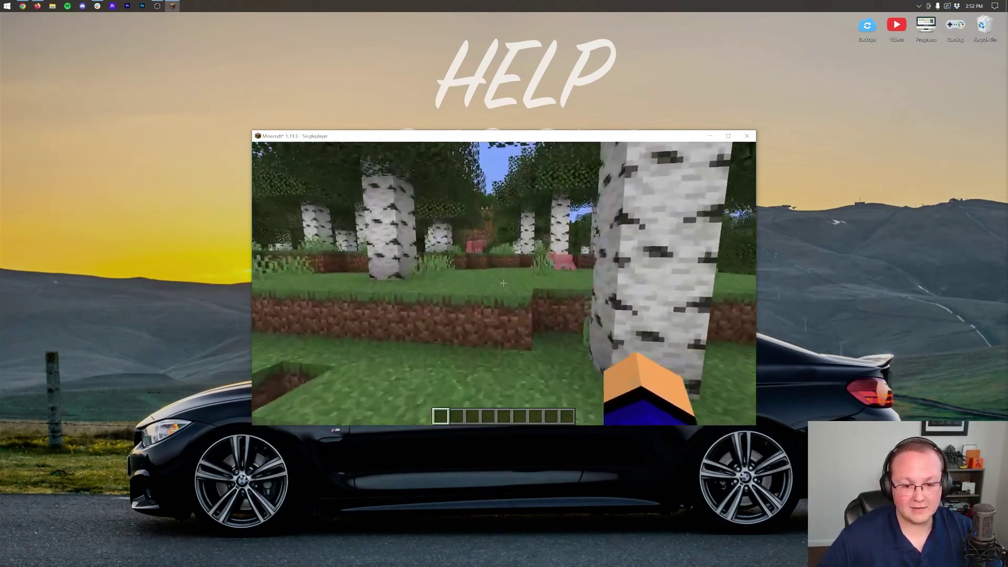
{"action": "key", "text": "Escape"}
{"action": "left_click", "coordinate": [475, 291]}
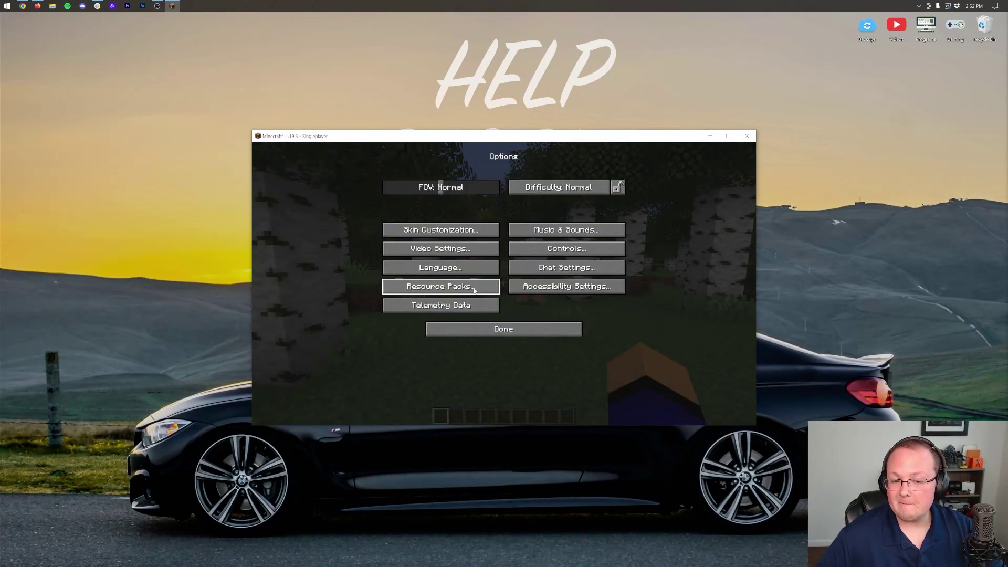
{"action": "left_click", "coordinate": [533, 257]}
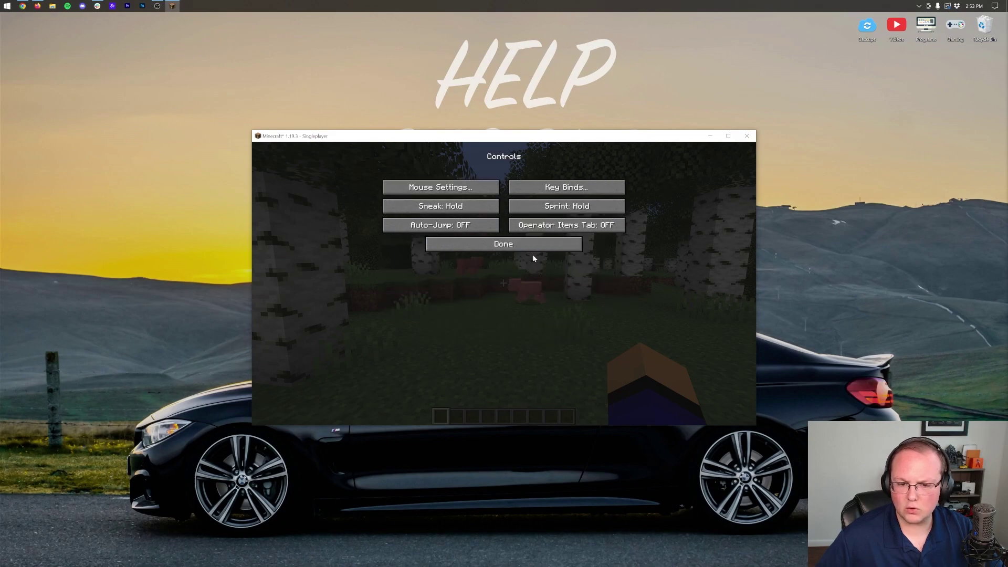
{"action": "left_click", "coordinate": [517, 184]}
{"action": "scroll", "coordinate": [446, 298], "scroll_direction": "down", "scroll_amount": 15}
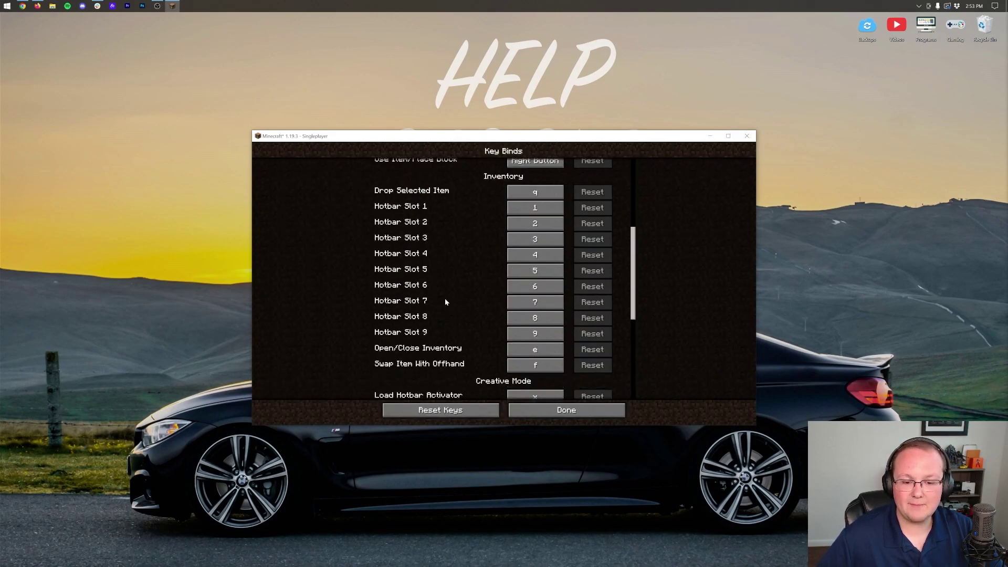
{"action": "scroll", "coordinate": [433, 326], "scroll_direction": "up", "scroll_amount": 3}
{"action": "scroll", "coordinate": [433, 326], "scroll_direction": "up", "scroll_amount": 10}
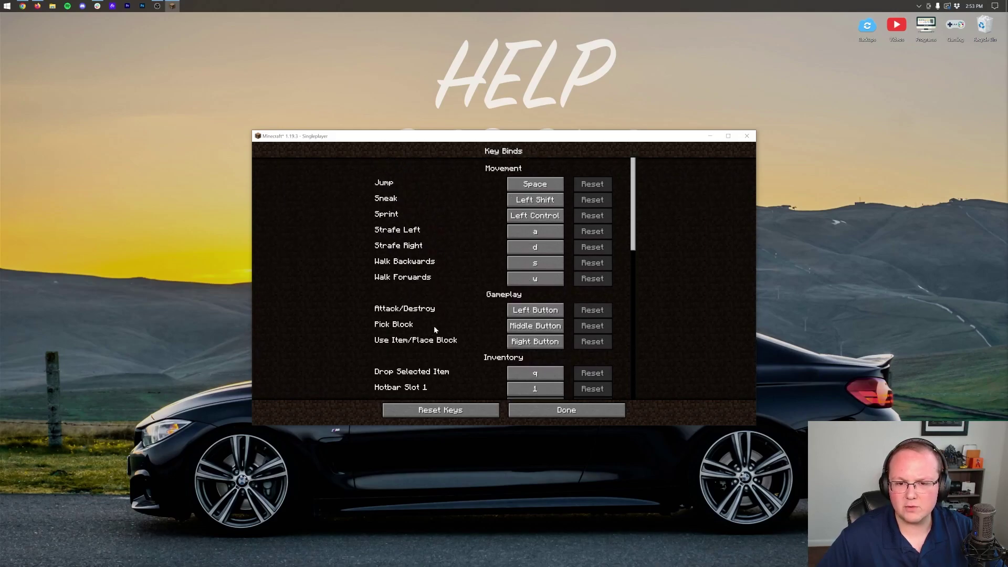
{"action": "scroll", "coordinate": [434, 326], "scroll_direction": "down", "scroll_amount": 15}
{"action": "key", "text": "Escape"}
{"action": "key", "text": "Escape"}
{"action": "key", "text": "Escape"}
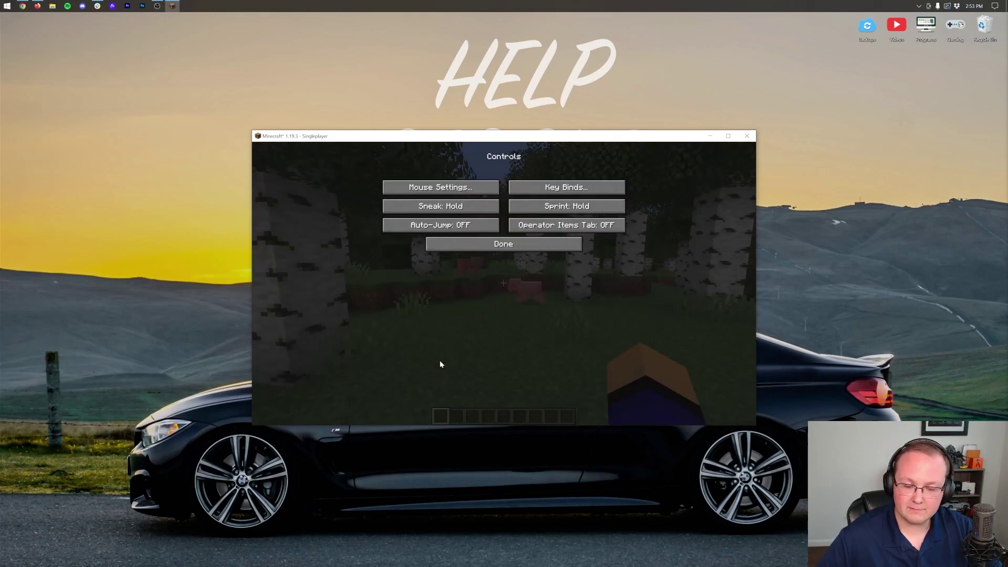
Examine the hotkey list in Litematica's configuration and return to the game world
{"action": "key", "text": "m"}
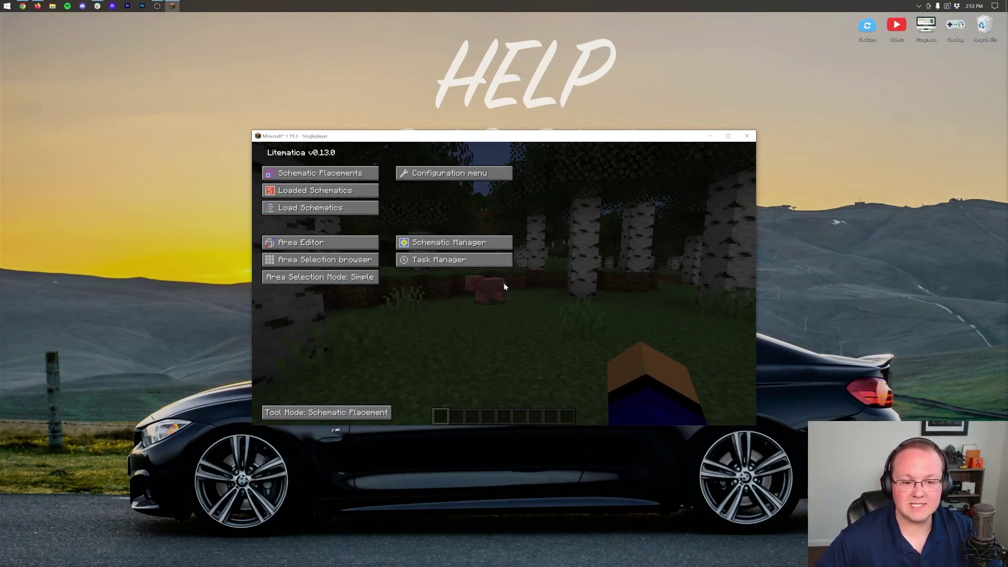
{"action": "left_click", "coordinate": [465, 173]}
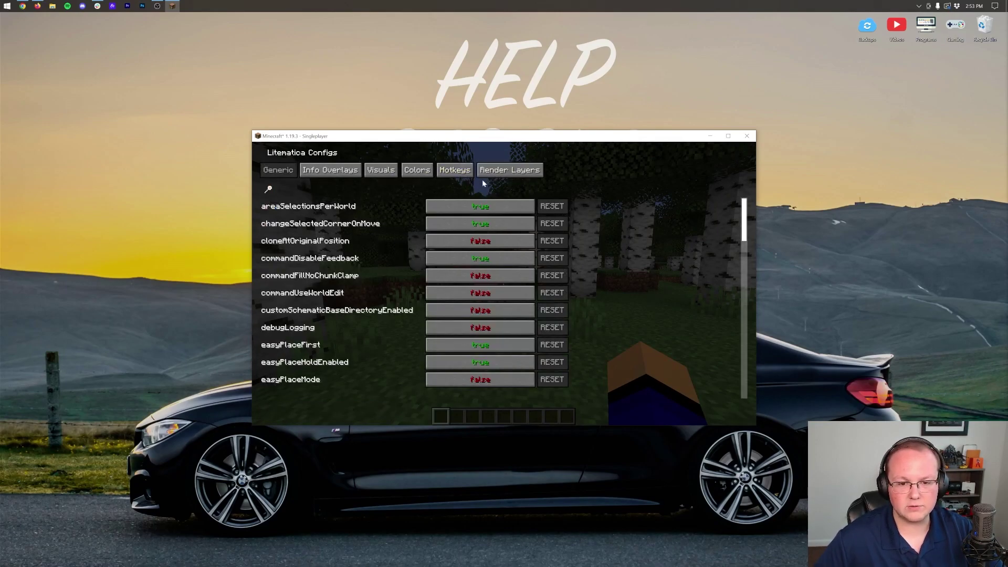
{"action": "left_click", "coordinate": [454, 171]}
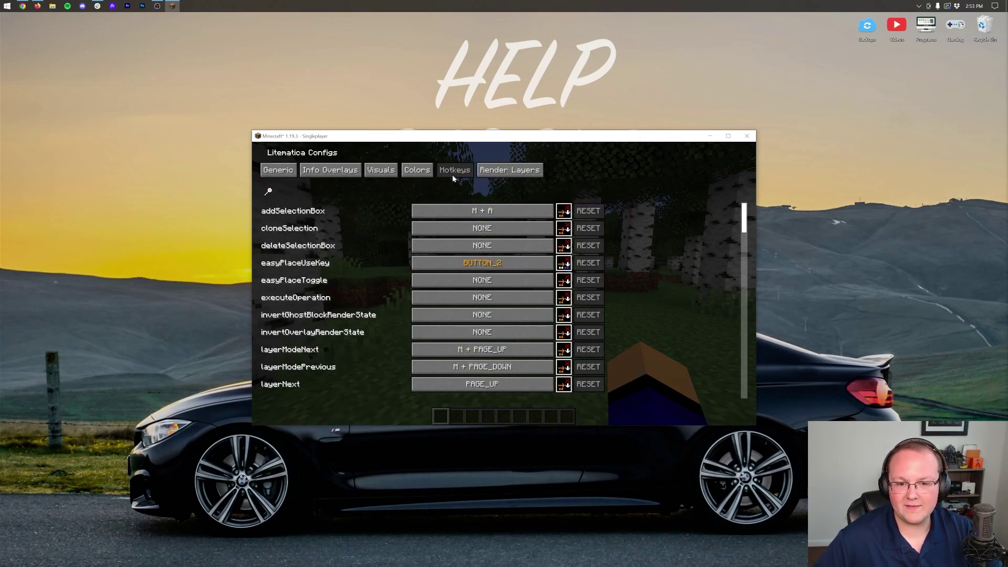
{"action": "scroll", "coordinate": [397, 252], "scroll_direction": "down", "scroll_amount": 20}
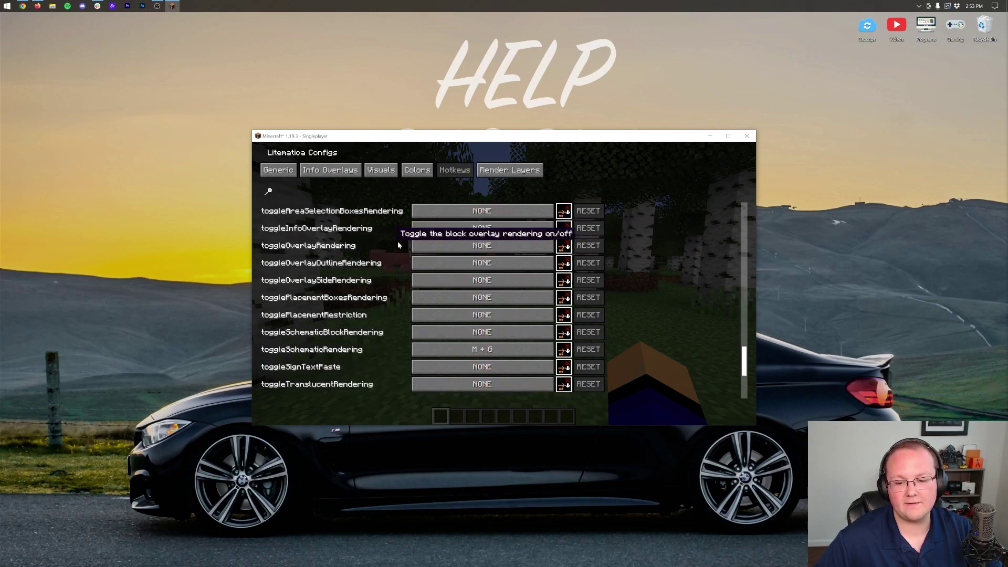
{"action": "scroll", "coordinate": [398, 242], "scroll_direction": "down", "scroll_amount": 3}
{"action": "scroll", "coordinate": [398, 242], "scroll_direction": "up", "scroll_amount": 20}
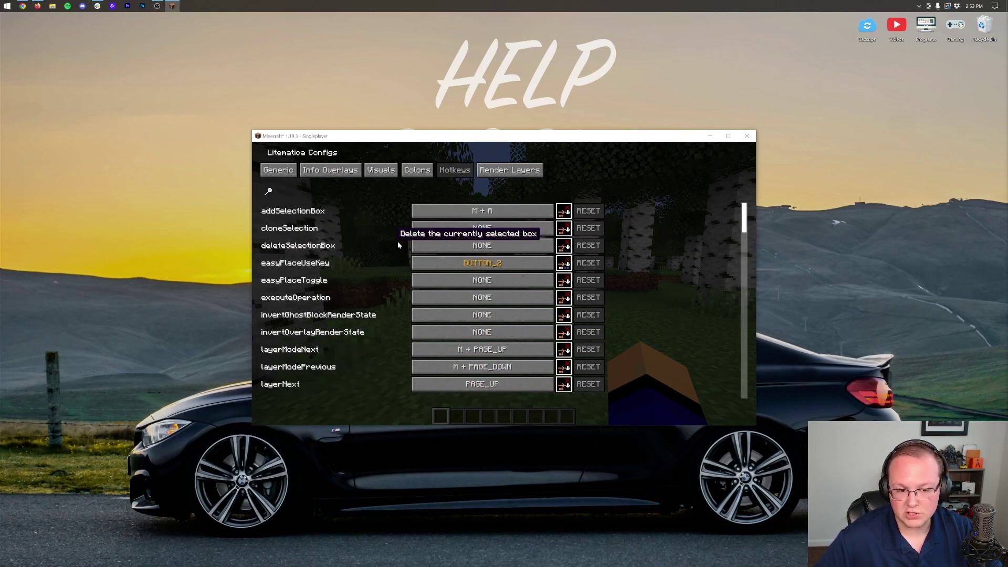
{"action": "key", "text": "Escape"}
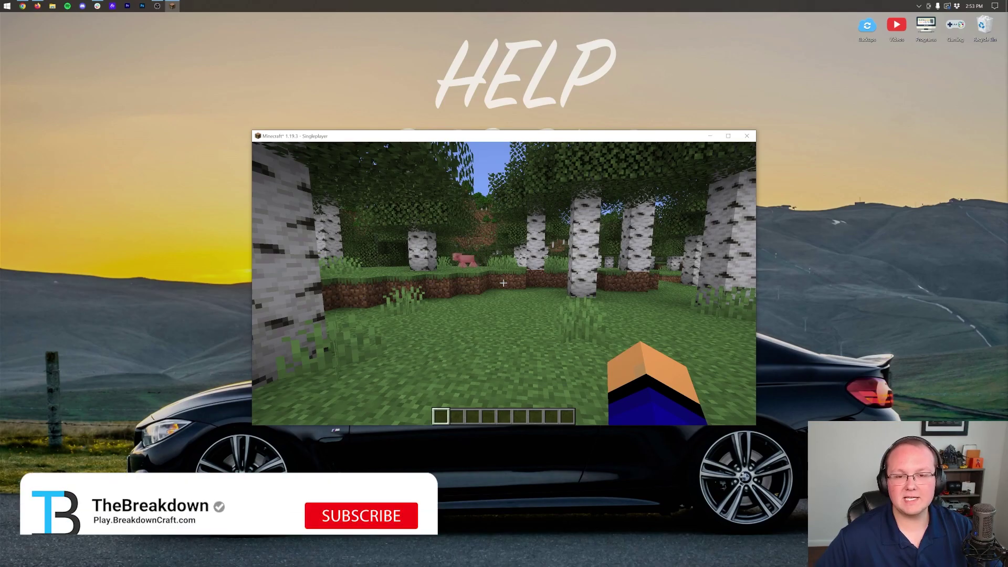